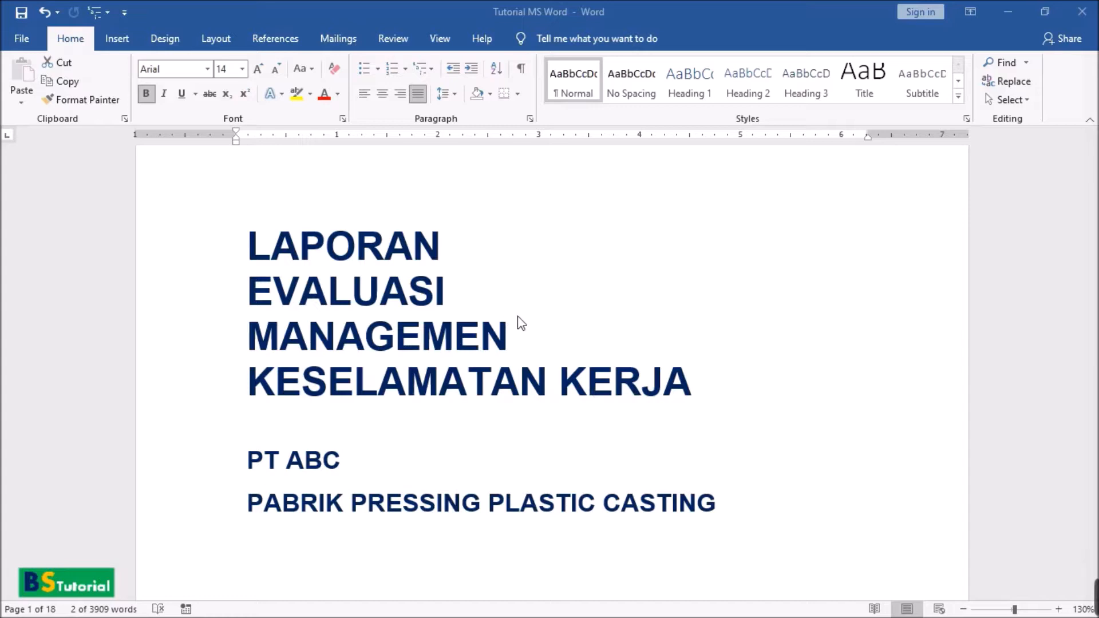
- Look through the report's cover page and the blank second page up to the first titled section
scroll(520, 317, "down", 2)
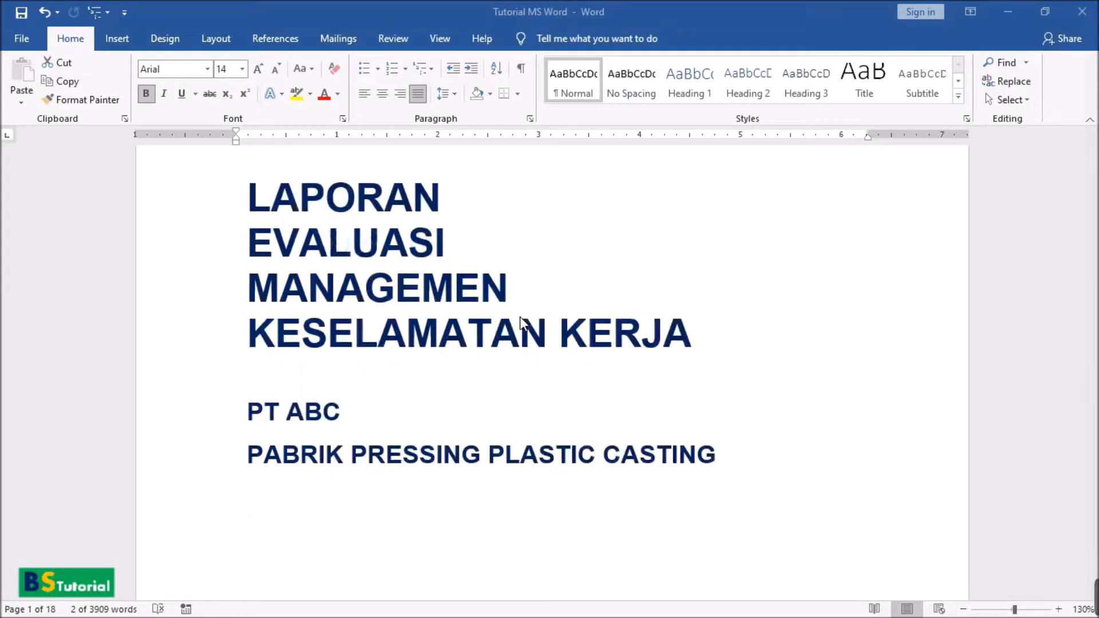
scroll(521, 320, "down", 3)
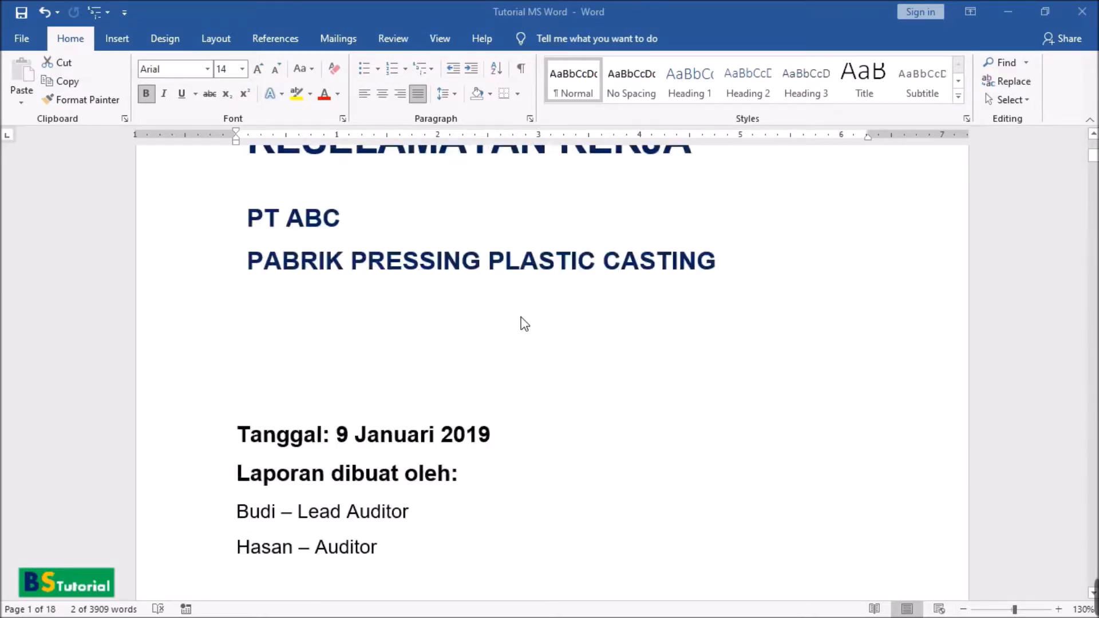
scroll(522, 322, "down", 5)
scroll(523, 321, "down", 10)
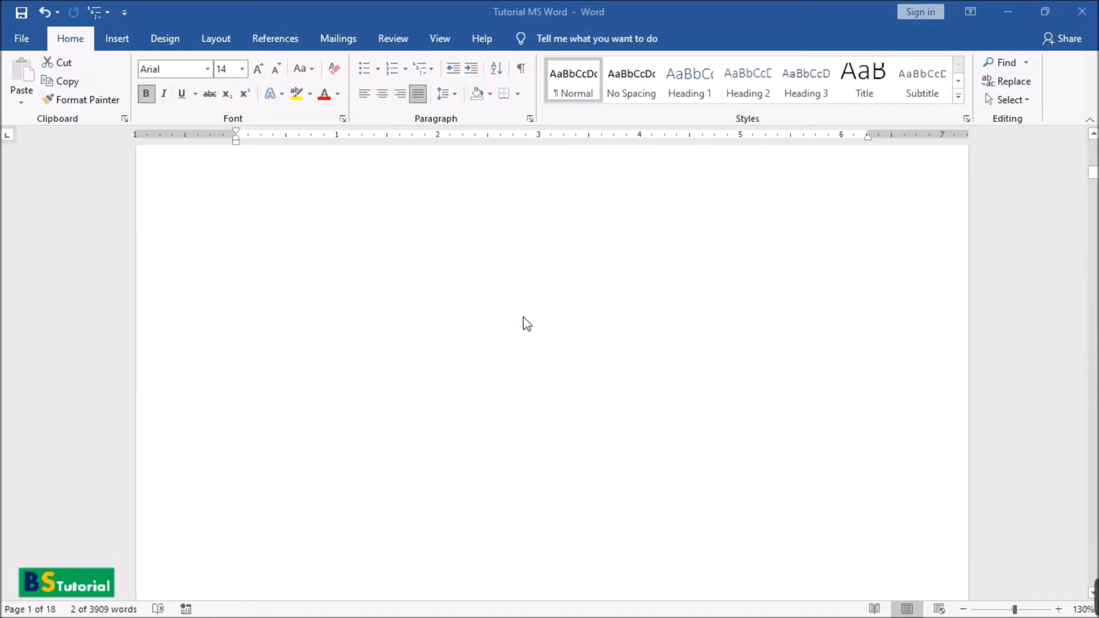
double_click(438, 350)
key("Home")
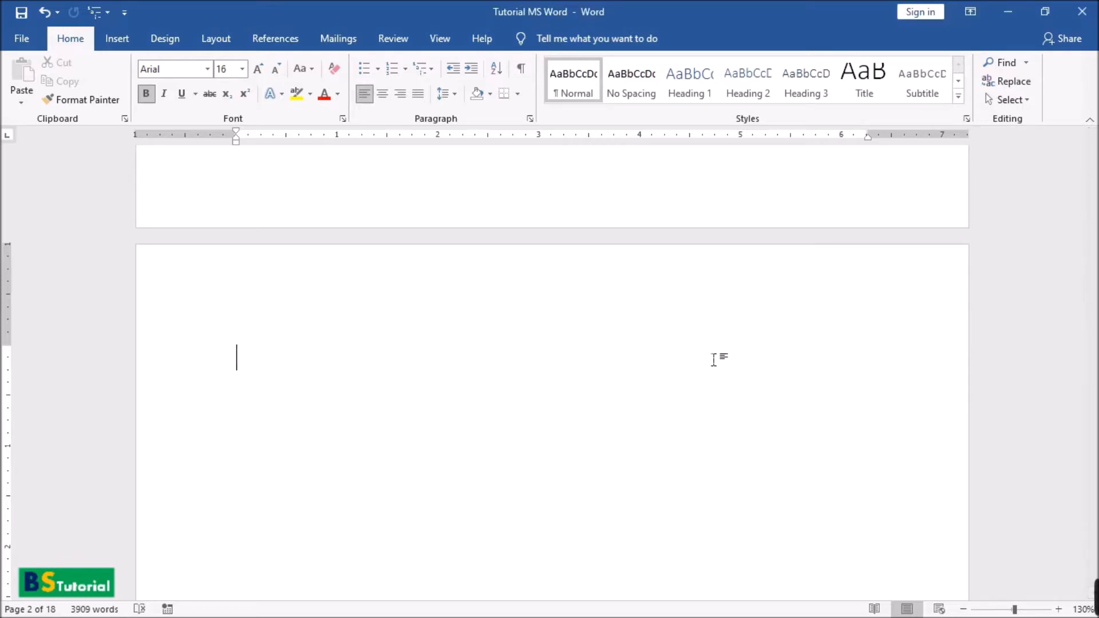
scroll(467, 422, "down", 15)
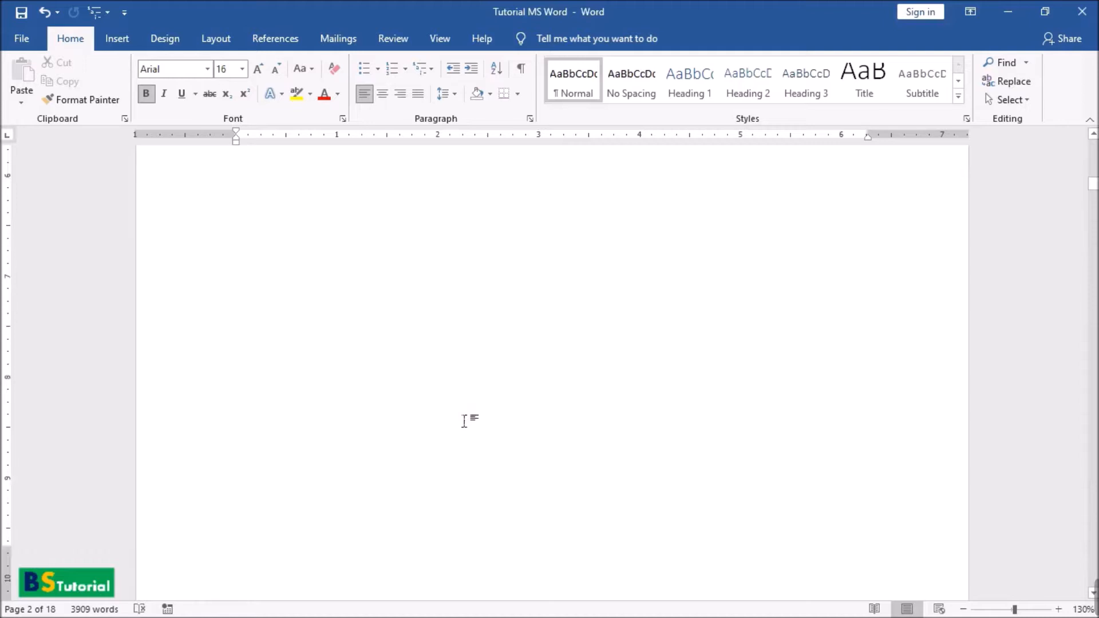
scroll(467, 421, "down", 5)
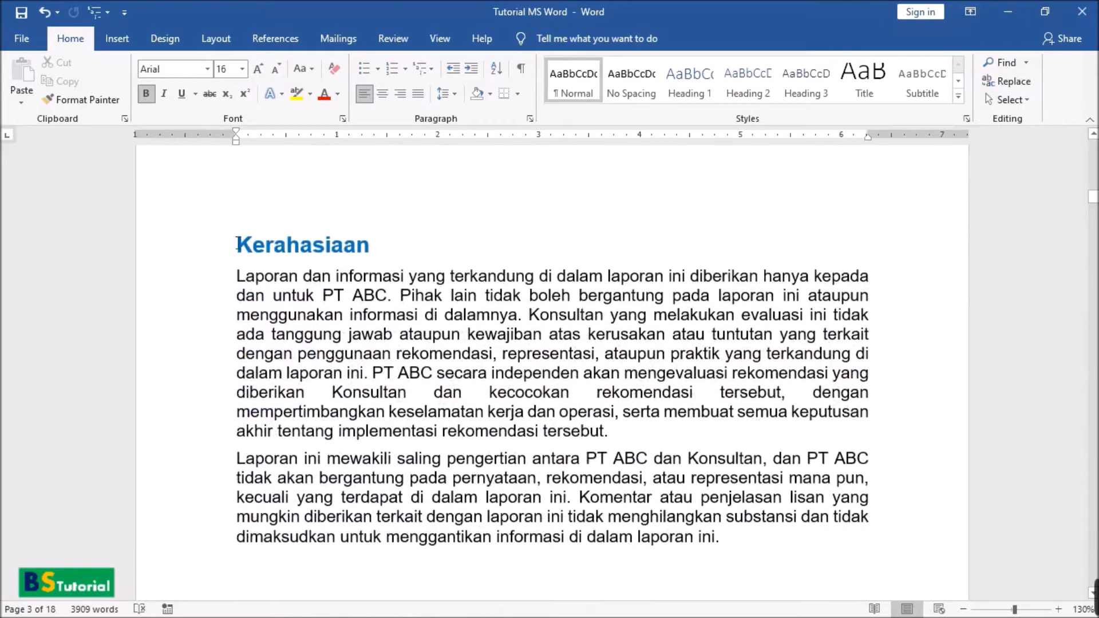
- Examine the blue main titles Kerahasiaan, Kata Pengantar and Ringkasan Eksekutif on pages 3 to 5
left_click(243, 252)
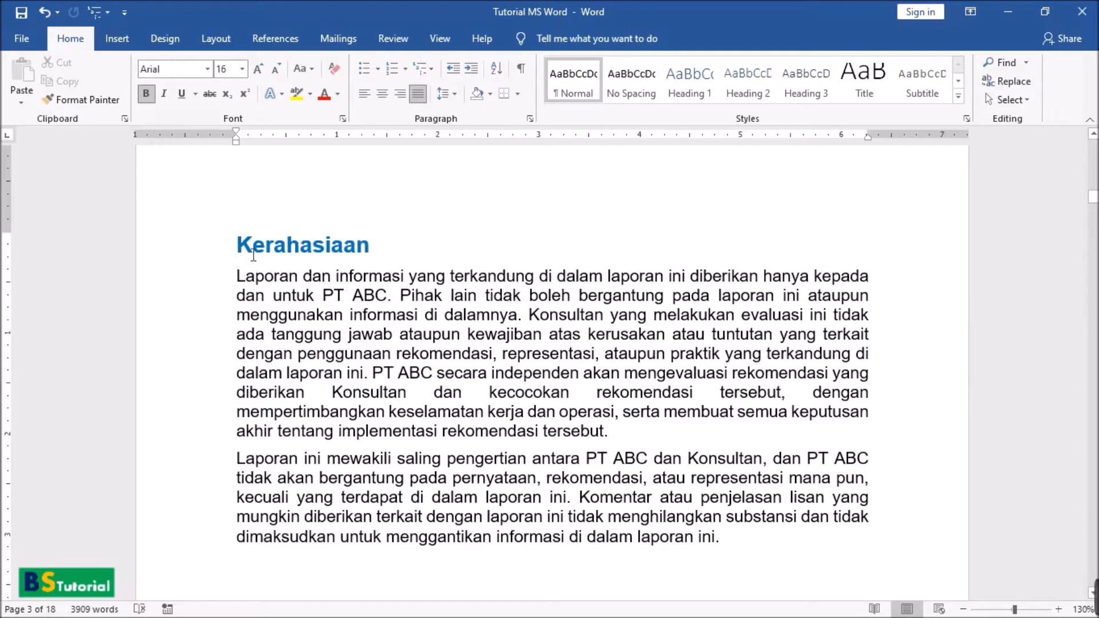
left_click_drag(284, 250, 395, 250)
left_click(405, 247)
scroll(338, 247, "down", 12)
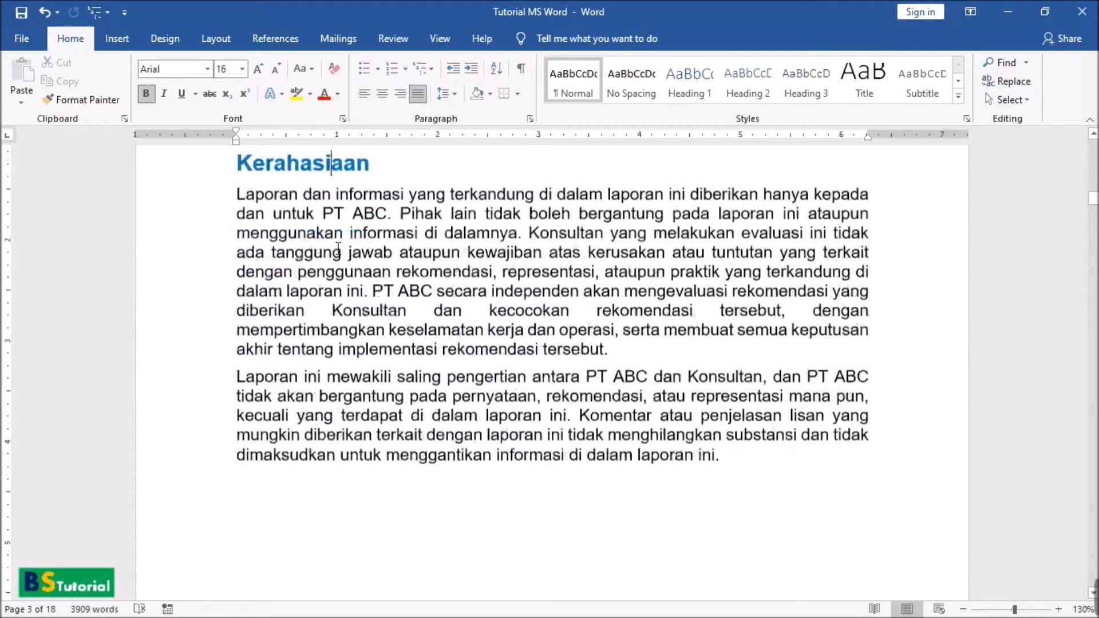
scroll(338, 247, "down", 8)
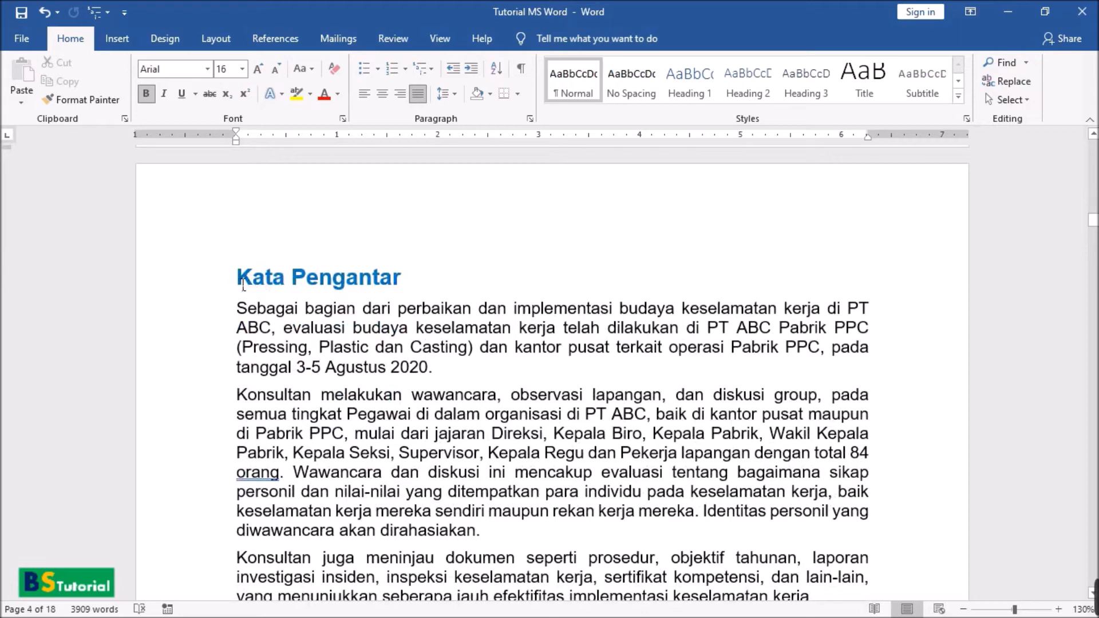
left_click_drag(237, 279, 429, 287)
scroll(289, 280, "up", 10)
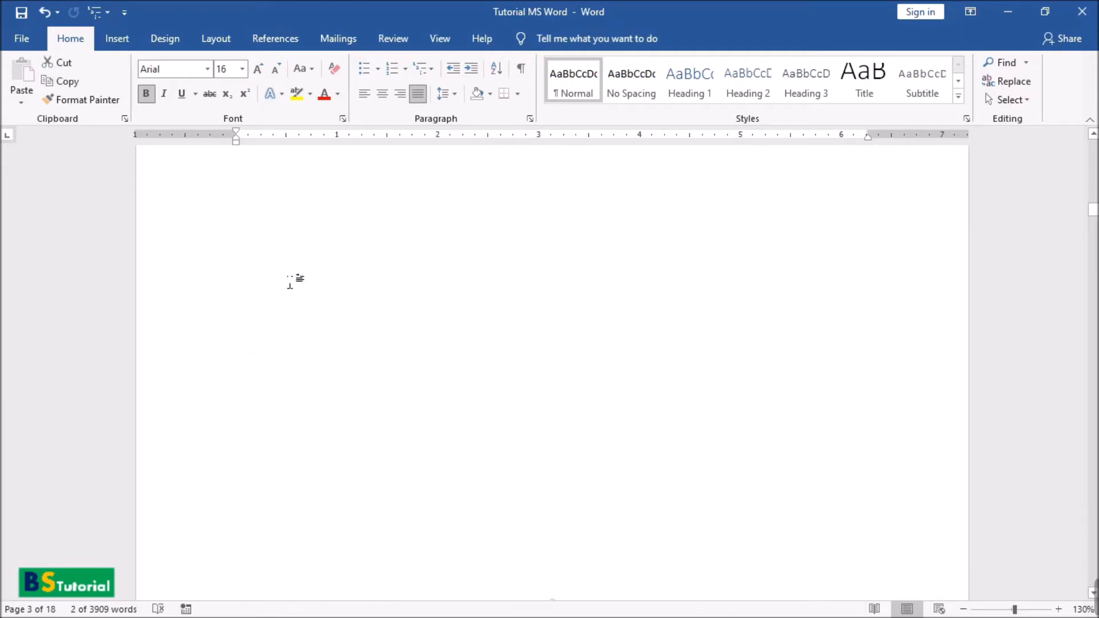
scroll(297, 280, "up", 5)
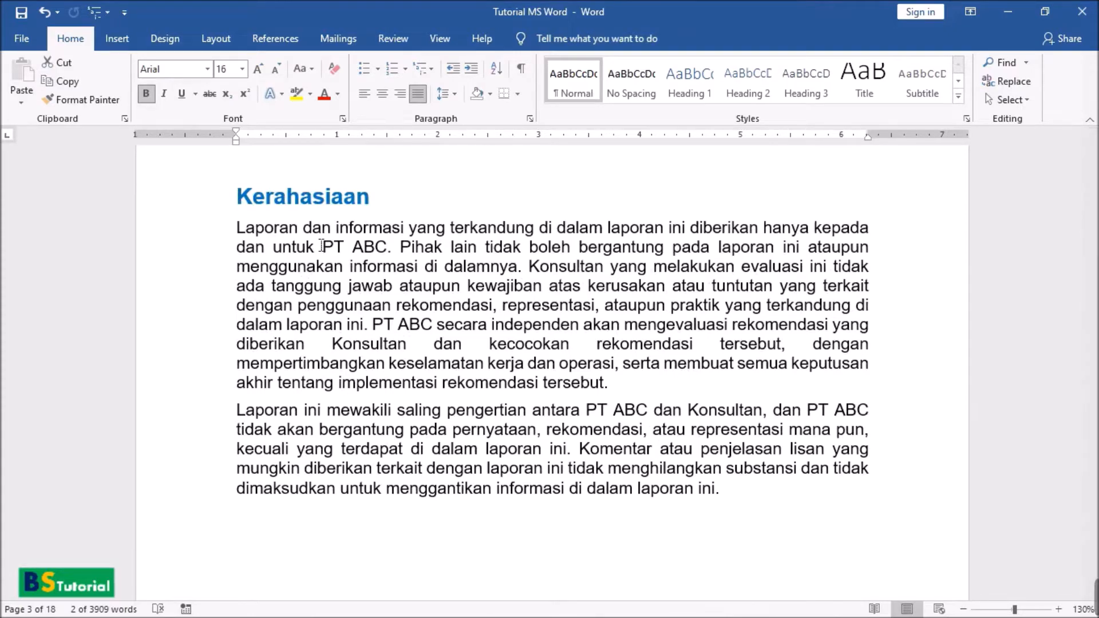
scroll(321, 246, "down", 20)
scroll(322, 240, "down", 20)
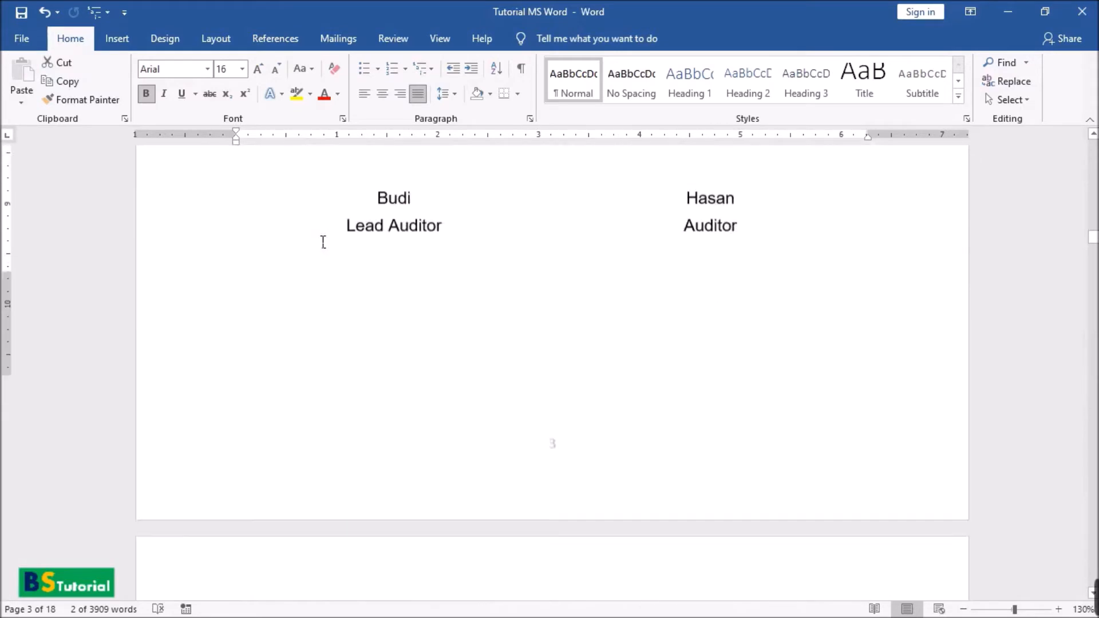
left_click_drag(254, 264, 464, 264)
left_click(423, 262)
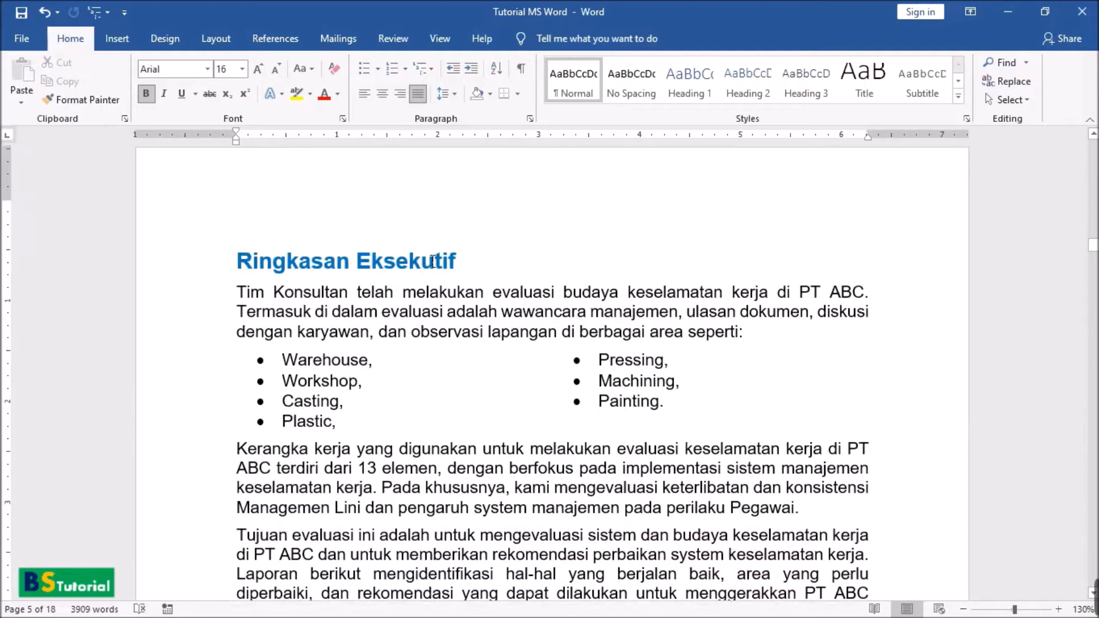
- Examine the red subheadings "Survei Persepsi Keselamatan Kerja - Highlights" and "Hal-Hal Yang Berjalan Dengan Baik"
scroll(424, 266, "down", 15)
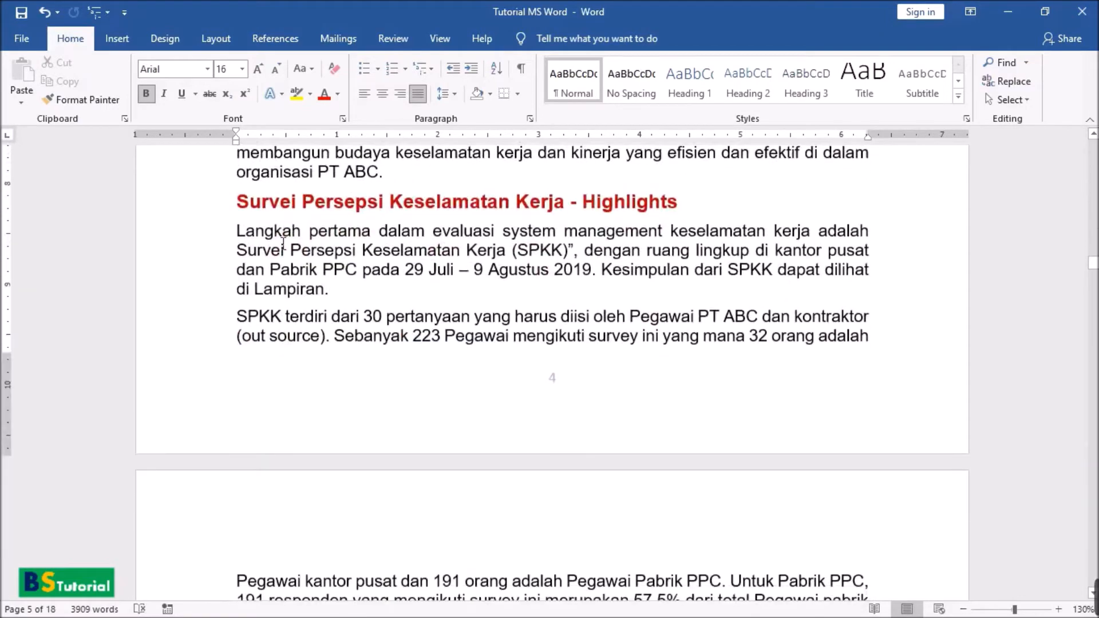
left_click_drag(238, 203, 684, 204)
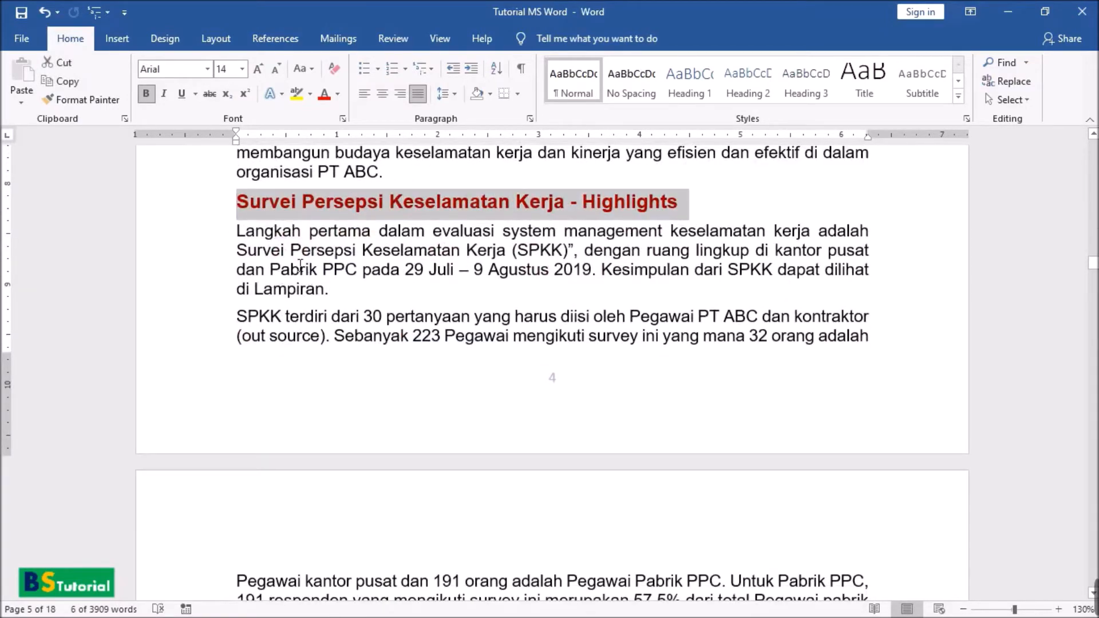
scroll(295, 265, "down", 13)
scroll(296, 264, "down", 15)
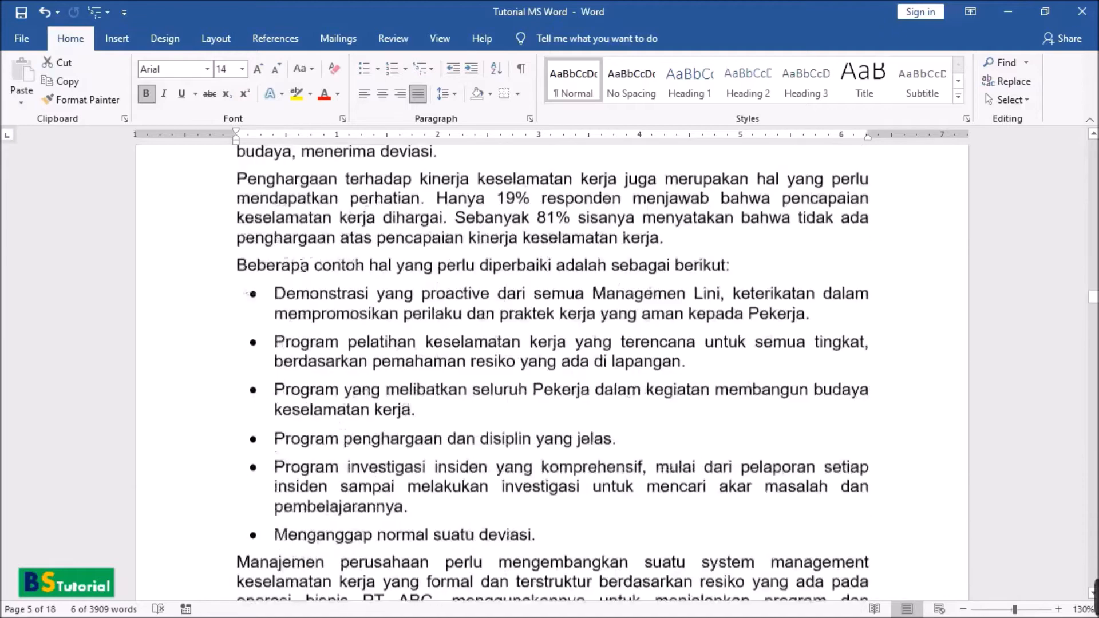
left_click_drag(249, 495, 572, 512)
left_click(490, 434)
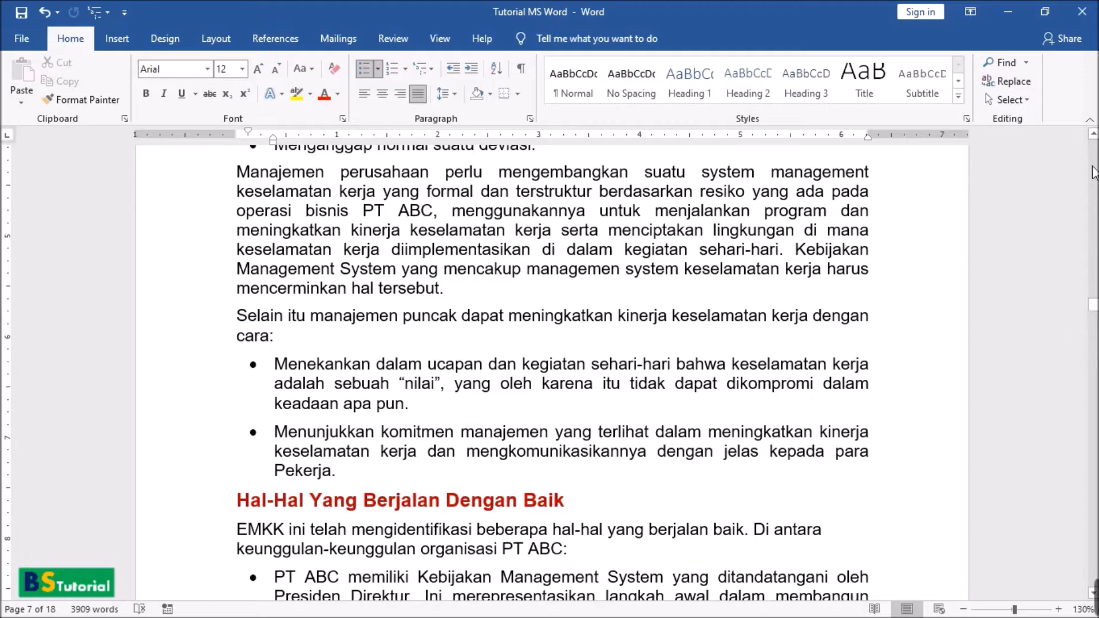
- Apply the Heading 1 style to the Kerahasiaan title on page 3
scroll(1097, 164, "up", 20)
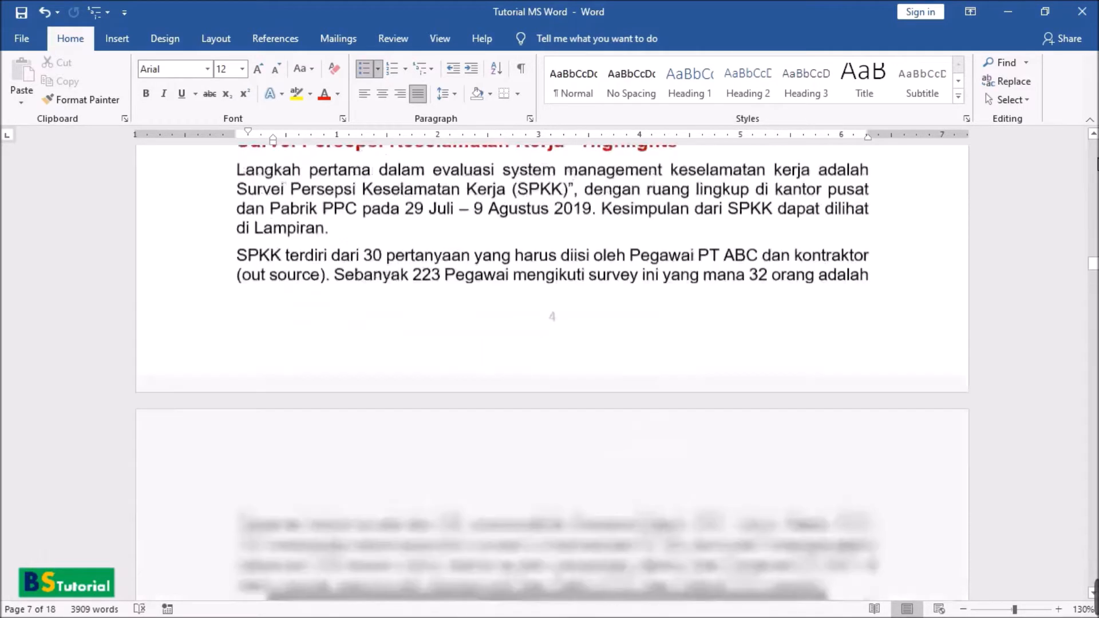
scroll(895, 278, "down", 5)
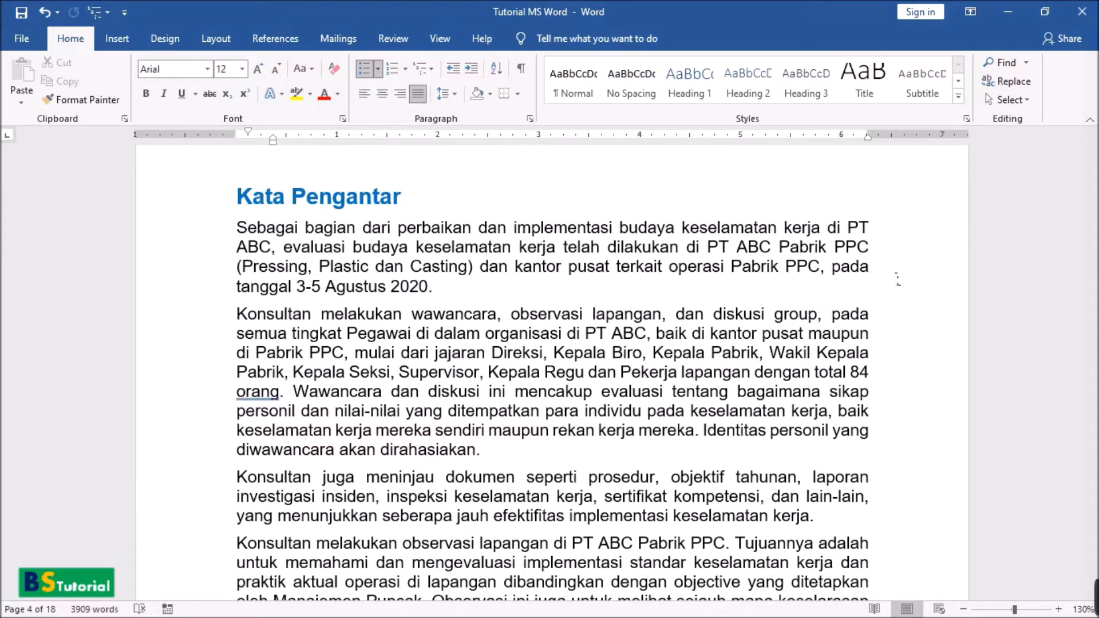
scroll(490, 275, "up", 10)
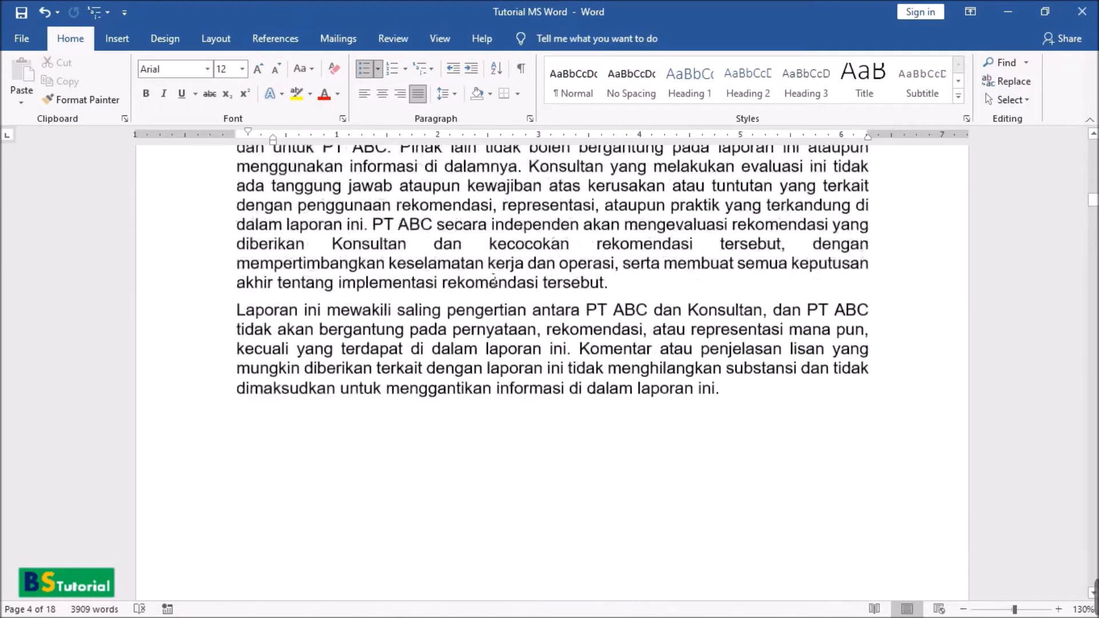
scroll(494, 280, "up", 2)
scroll(488, 282, "up", 5)
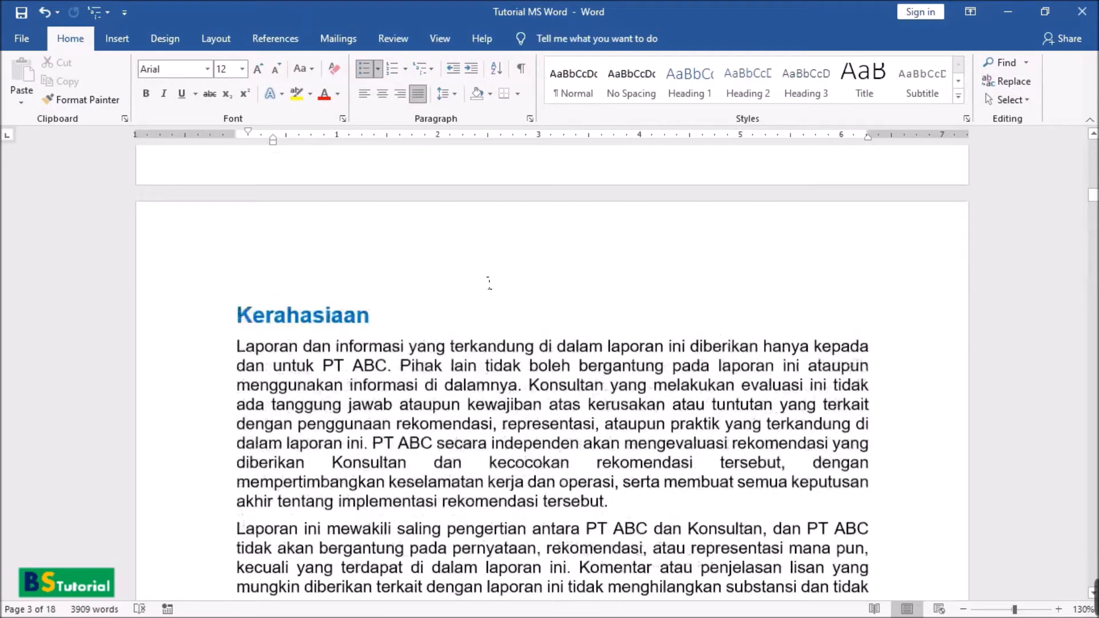
scroll(490, 283, "down", 5)
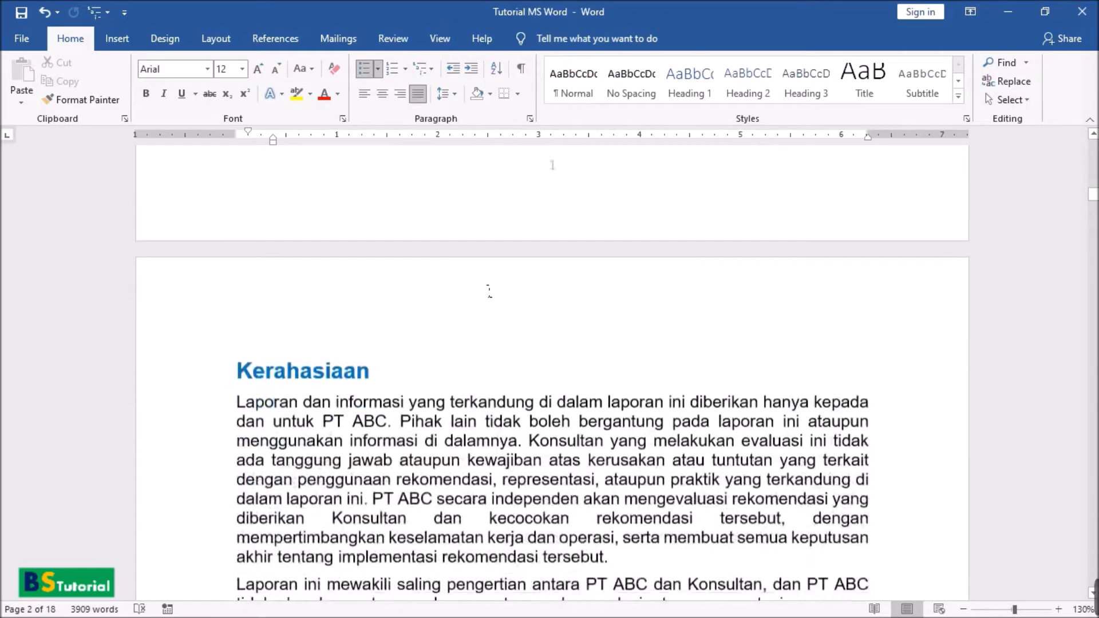
left_click(264, 226)
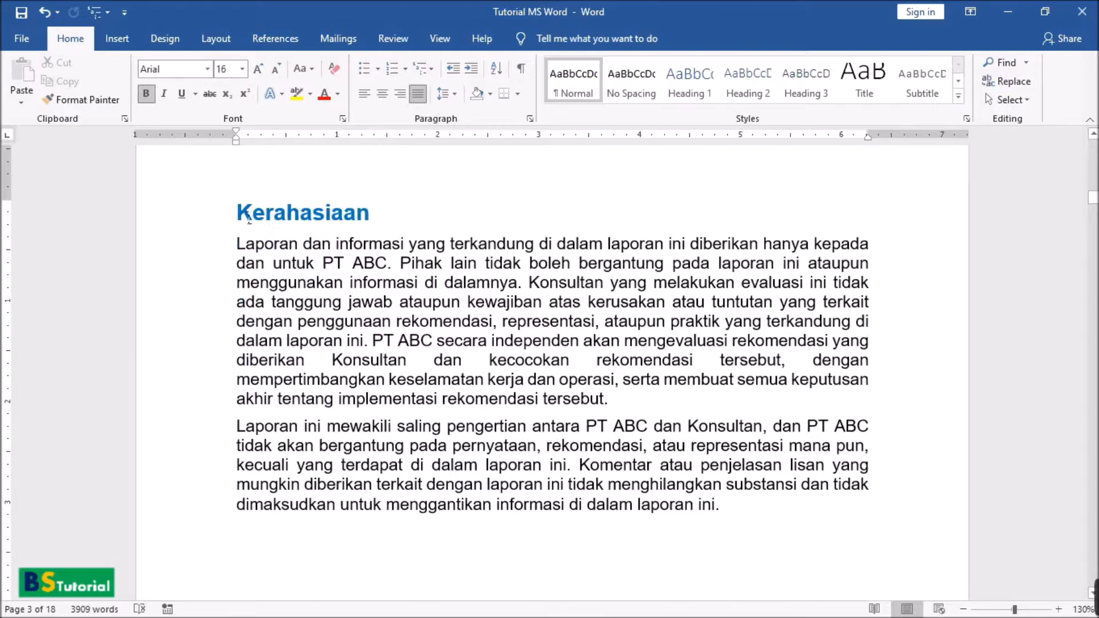
left_click_drag(238, 215, 383, 221)
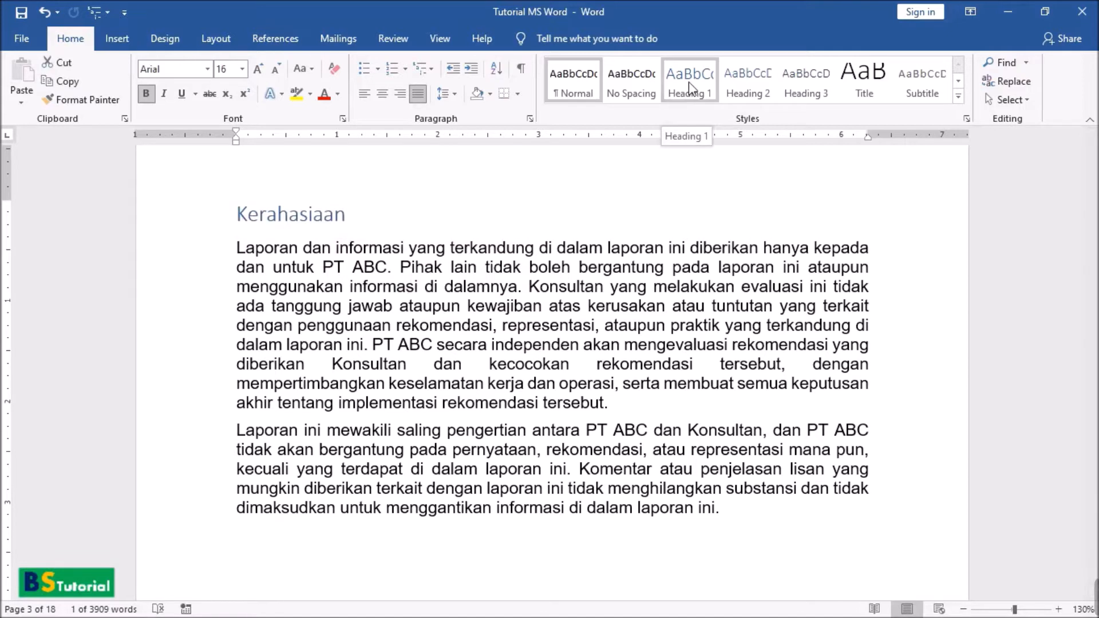
left_click(691, 84)
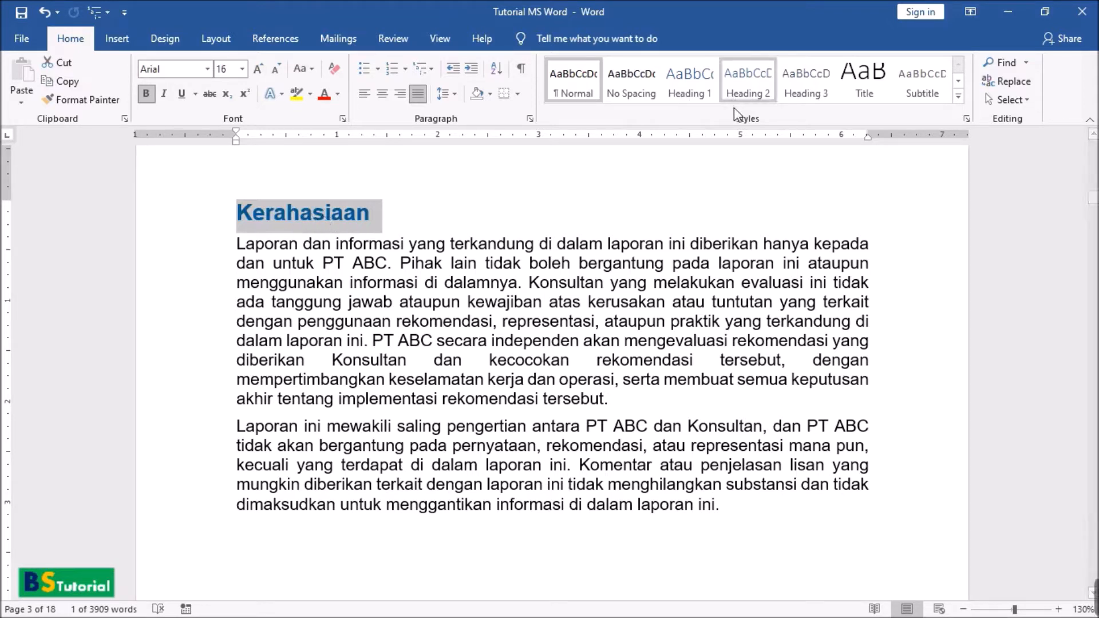
left_click(691, 84)
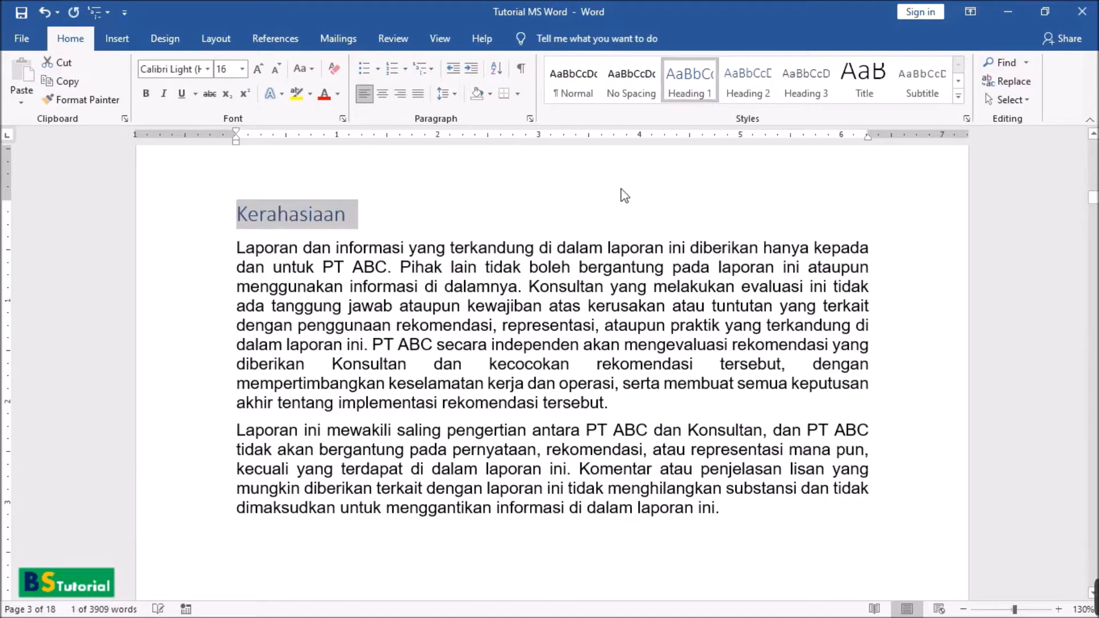
- Format the Kerahasiaan heading in Arial, bold, with the standard blue font color
mouse_move(321, 221)
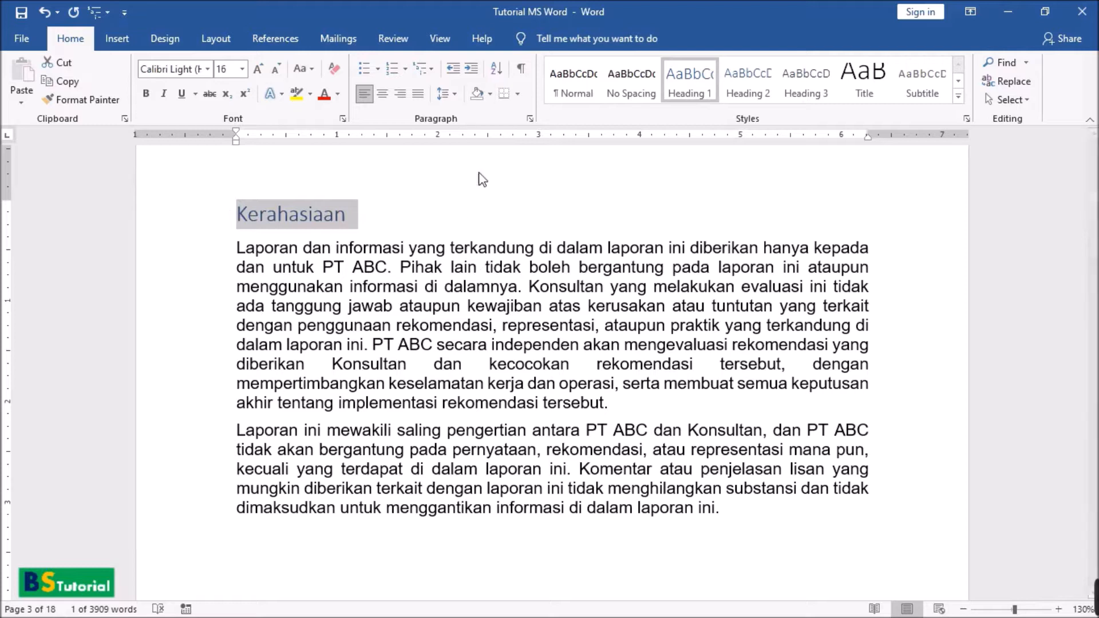
left_click(172, 69)
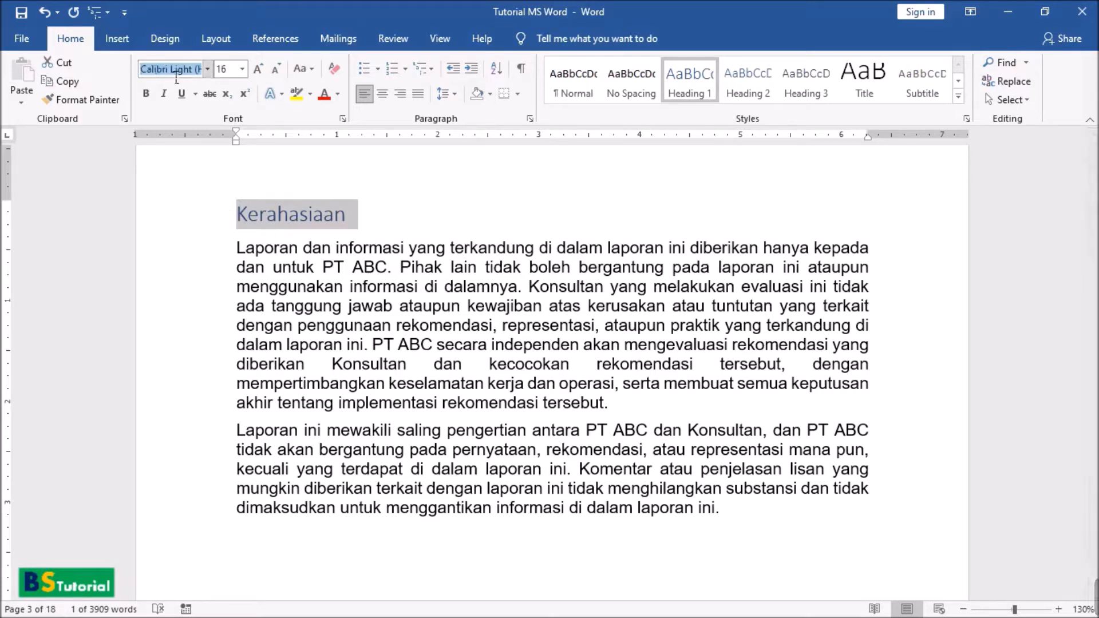
type("Arial")
key("Return")
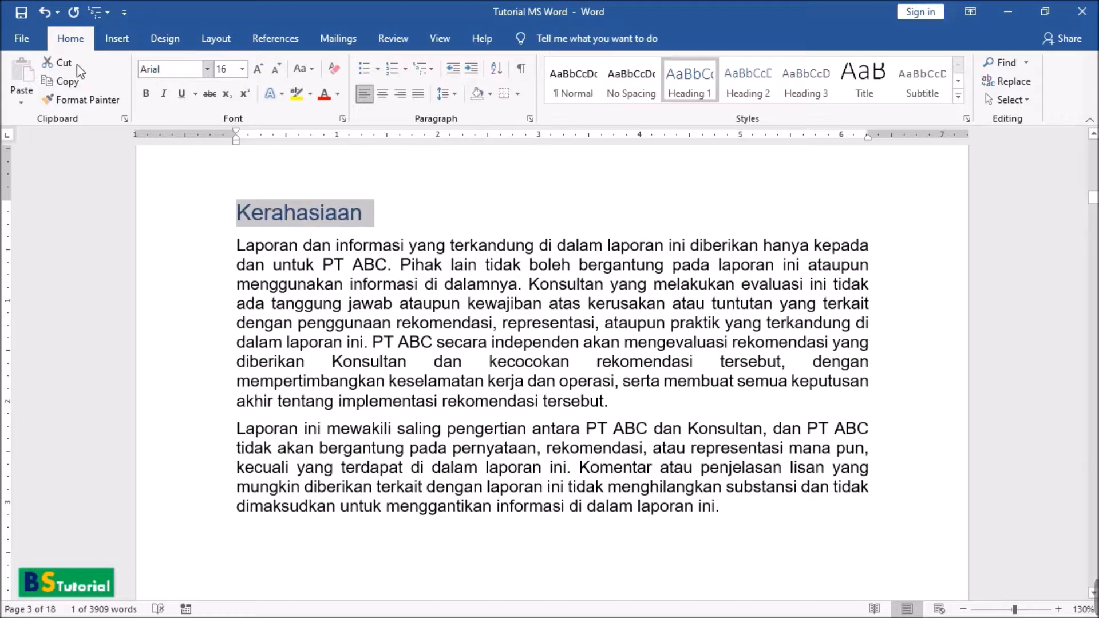
left_click(146, 93)
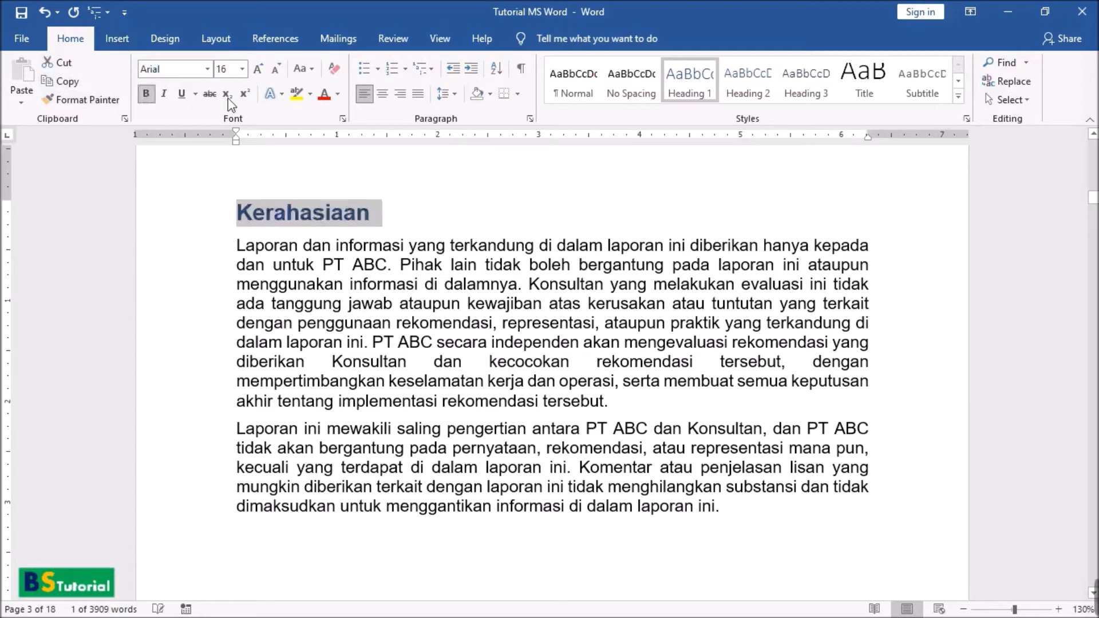
left_click(338, 93)
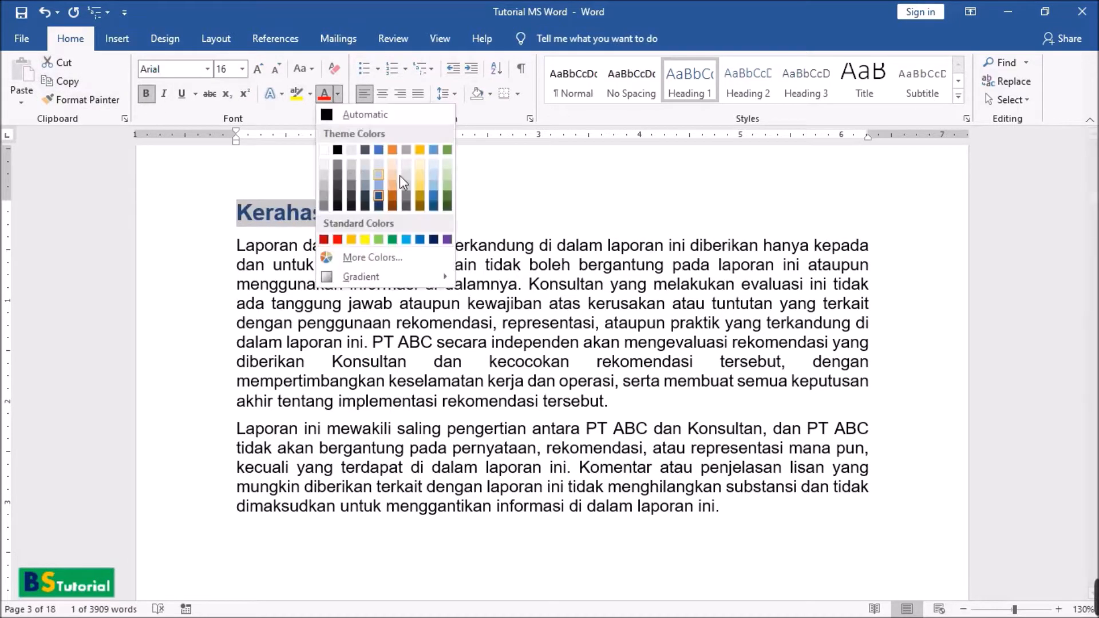
left_click(420, 239)
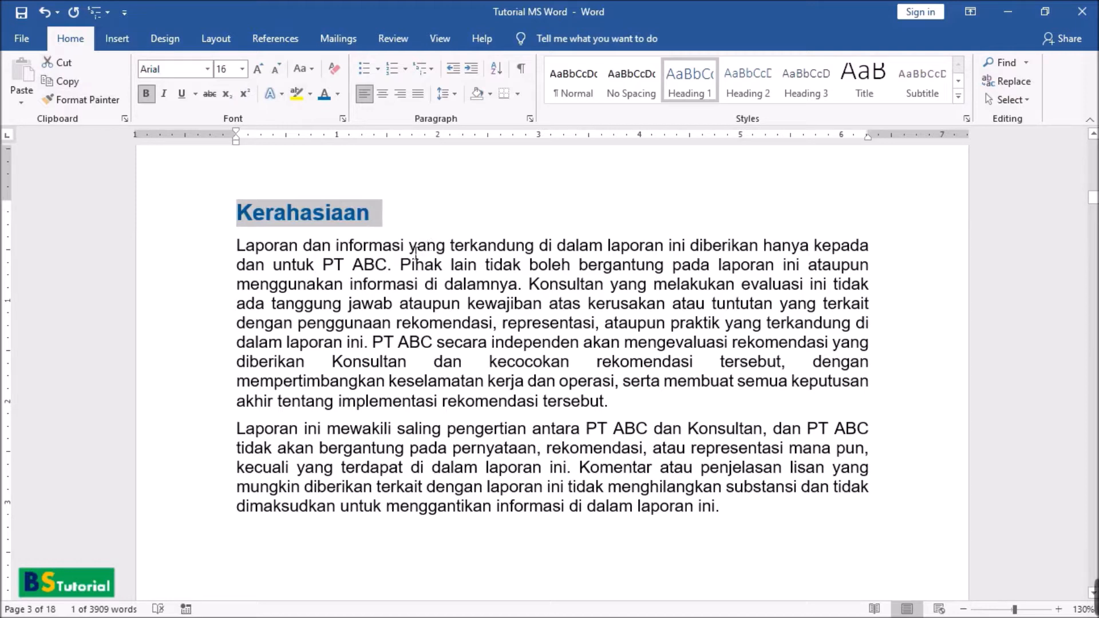
- Apply the Heading 1 style to the Kata Pengantar title on page 4
scroll(421, 264, "down", 1)
scroll(422, 263, "down", 8)
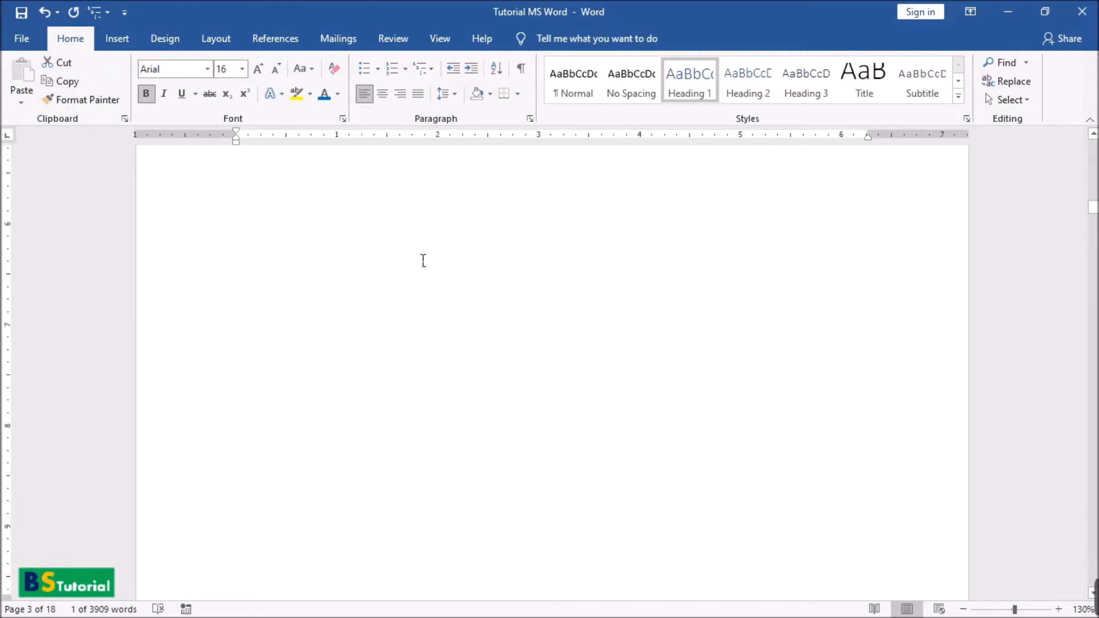
left_click_drag(236, 294, 413, 297)
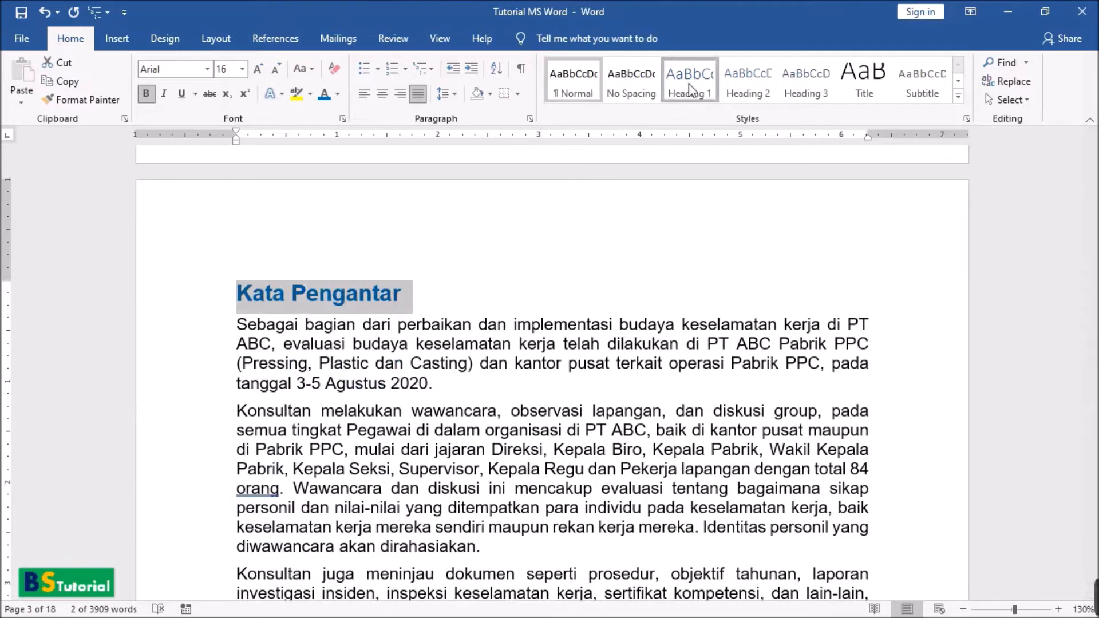
left_click(688, 84)
- Format the Kata Pengantar heading on page 4 in Arial, bold, with the blue font color
left_click(189, 72)
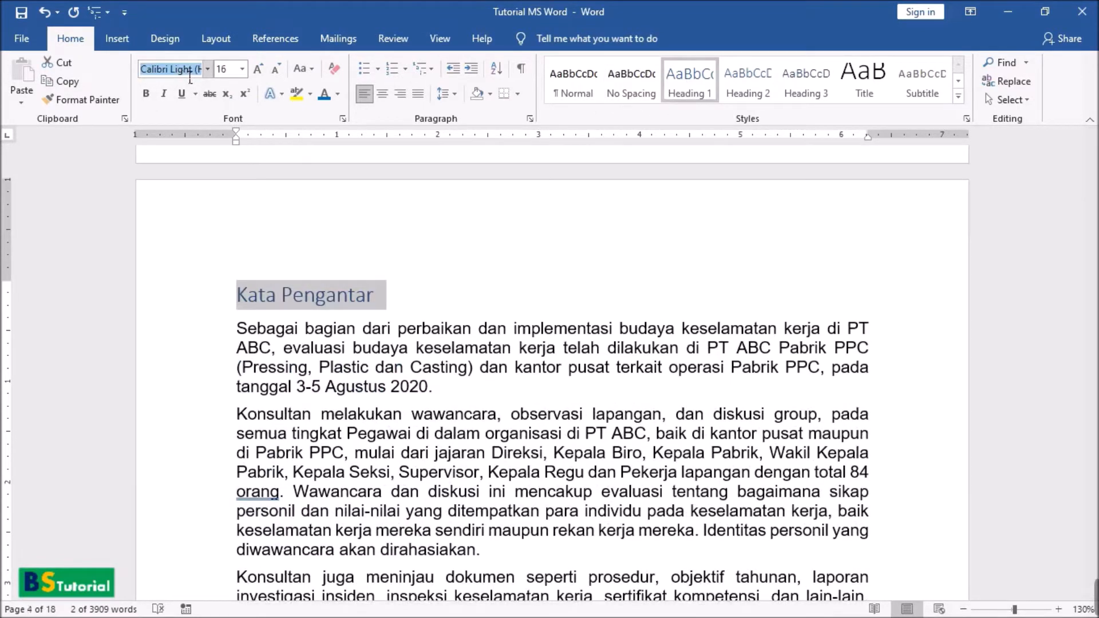
type("Arial")
key("Return")
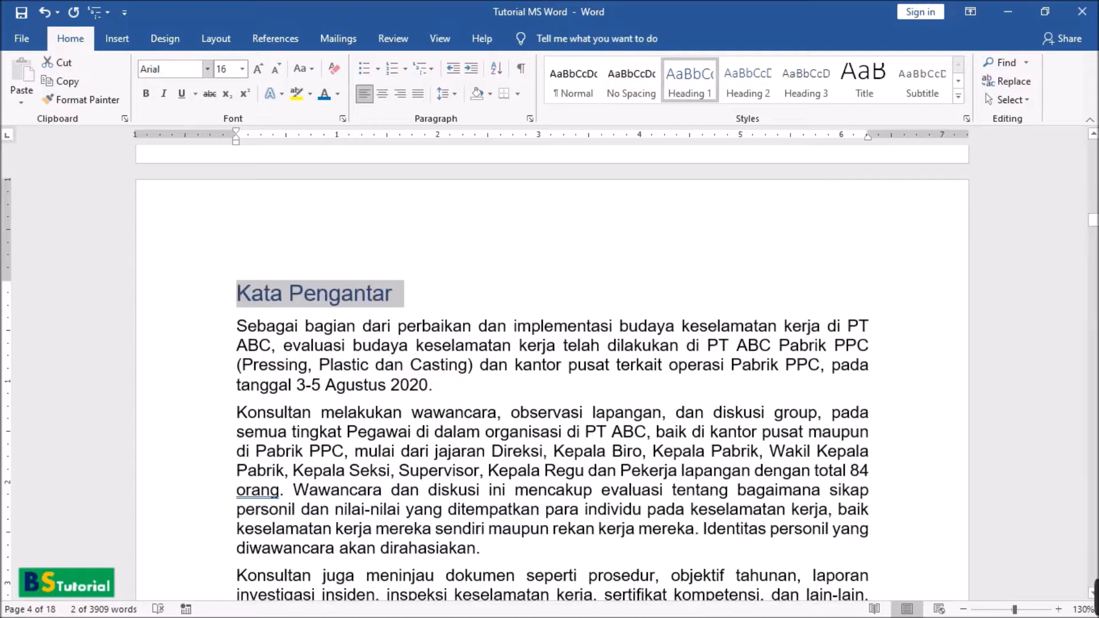
left_click(422, 244)
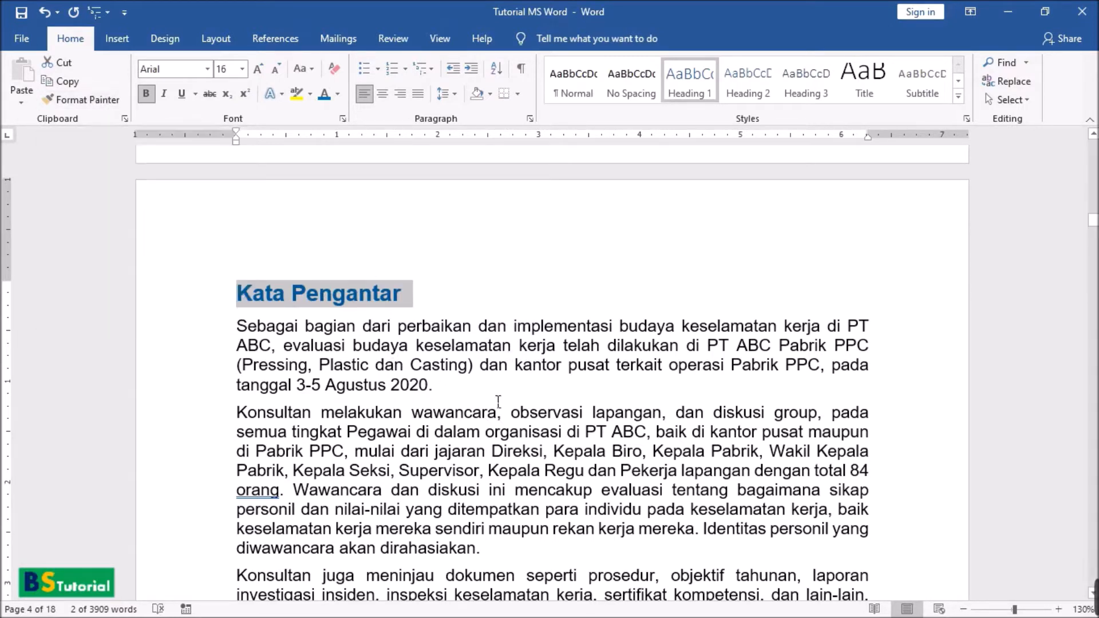
left_click(476, 306)
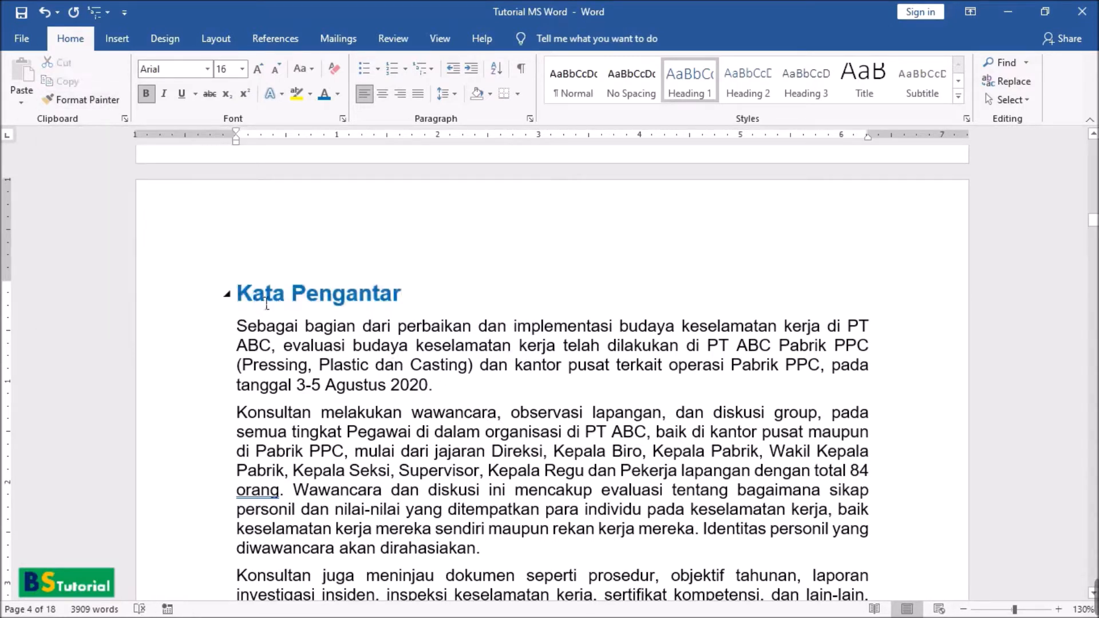
- Copy the Kata Pengantar heading's formatting onto the Ringkasan Eksekutif title on page 5 with Format Painter
left_click_drag(267, 303, 447, 312)
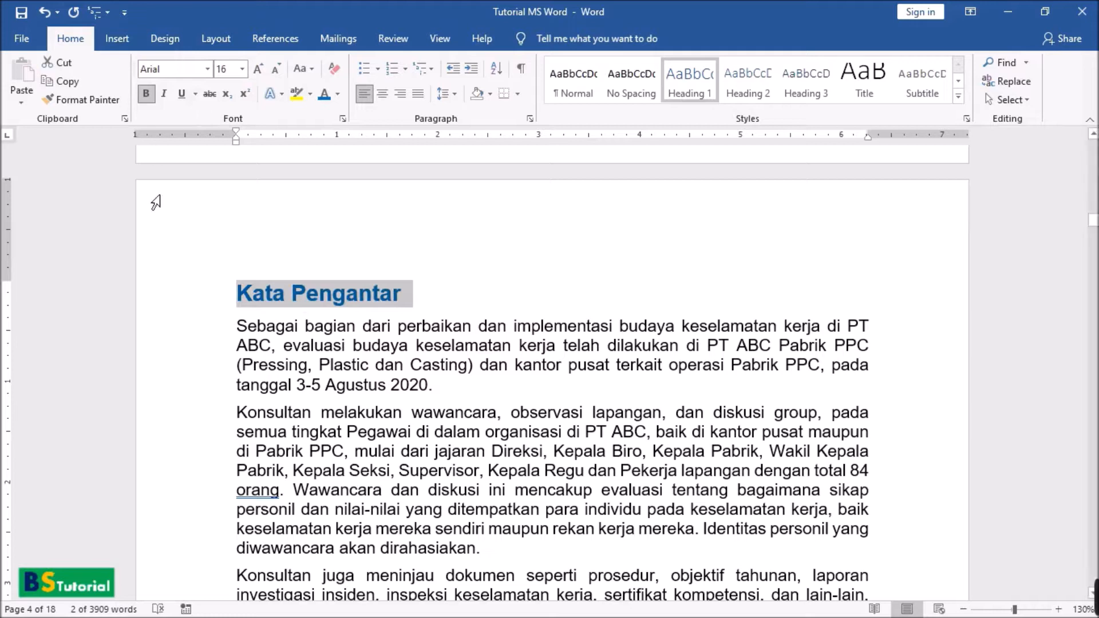
left_click(87, 101)
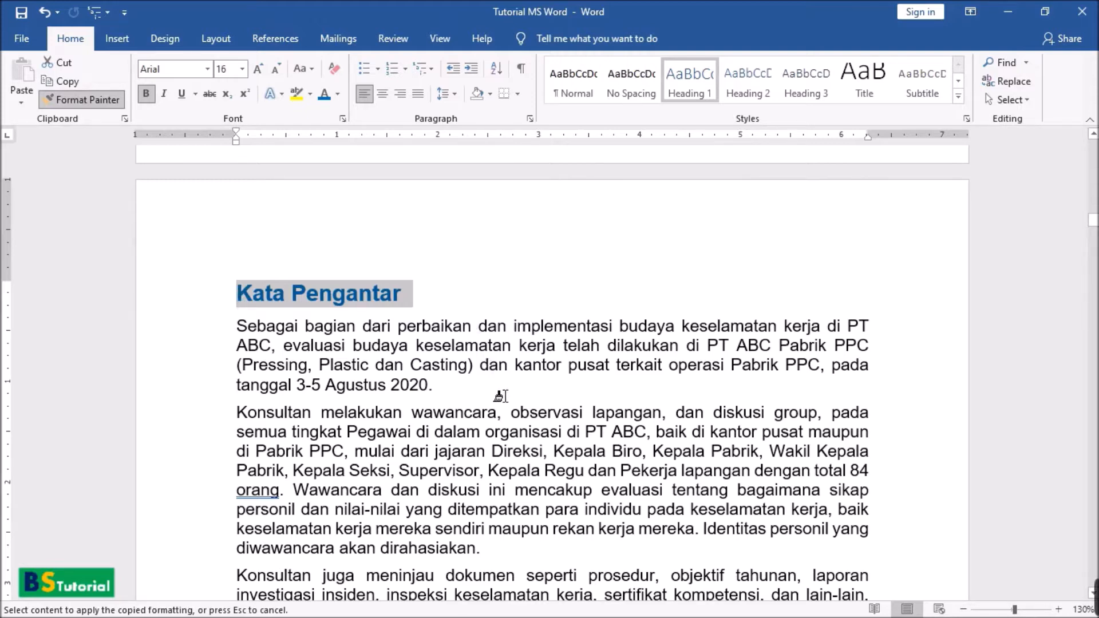
scroll(500, 396, "down", 12)
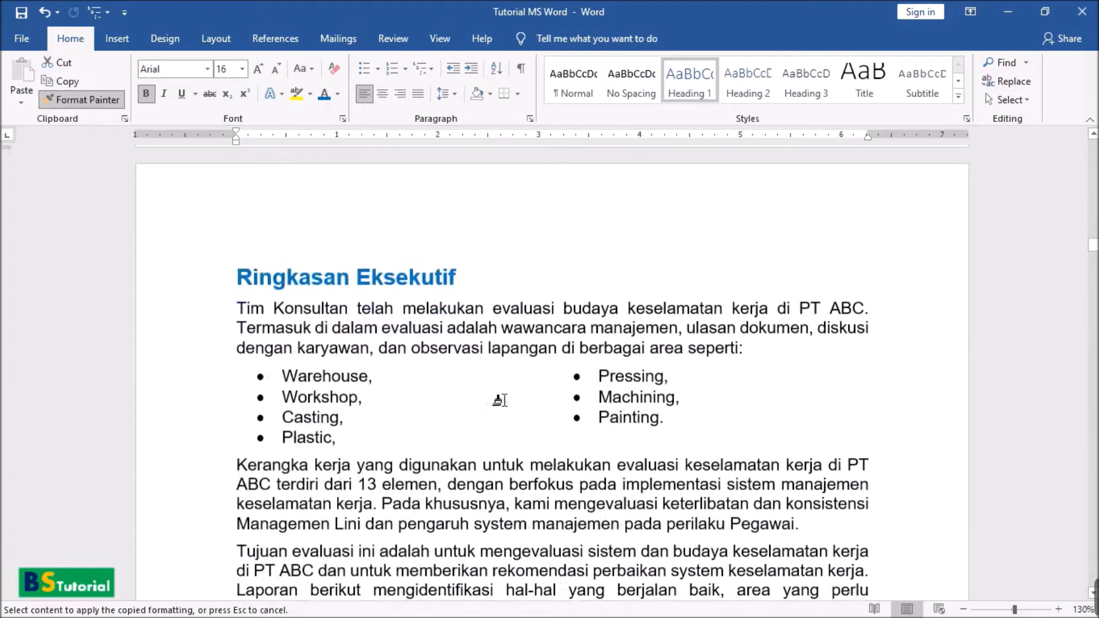
left_click_drag(257, 284, 503, 287)
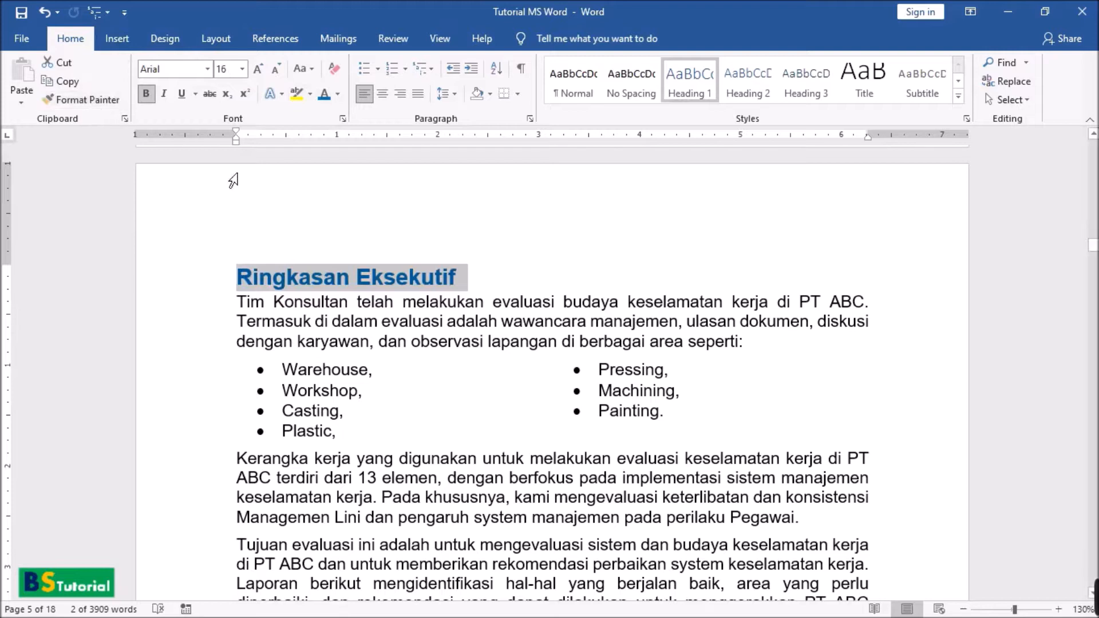
- Copy the Ringkasan Eksekutif heading's formatting onto the Tentang Budaya Keselamatan Kerja title on page 16 with Format Painter
left_click(91, 101)
scroll(465, 286, "down", 10)
scroll(465, 289, "down", 15)
scroll(462, 289, "down", 15)
scroll(452, 286, "down", 15)
scroll(461, 291, "down", 15)
scroll(461, 292, "down", 15)
scroll(454, 291, "down", 15)
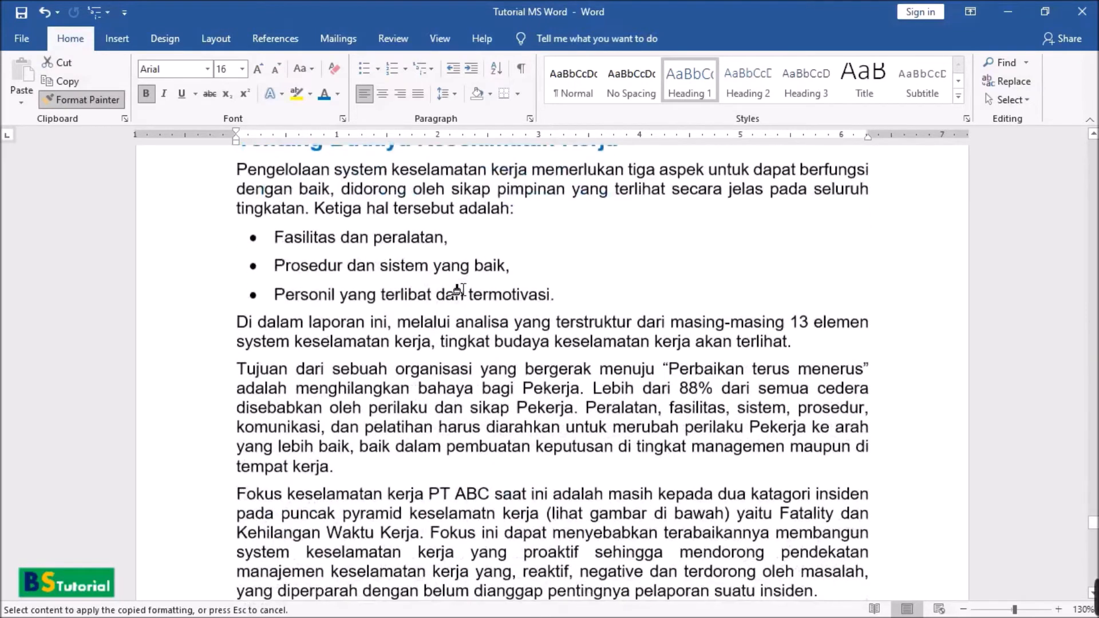
scroll(458, 290, "up", 3)
mouse_move(253, 293)
left_mouse_down()
mouse_move(585, 303)
mouse_move(737, 293)
left_mouse_up()
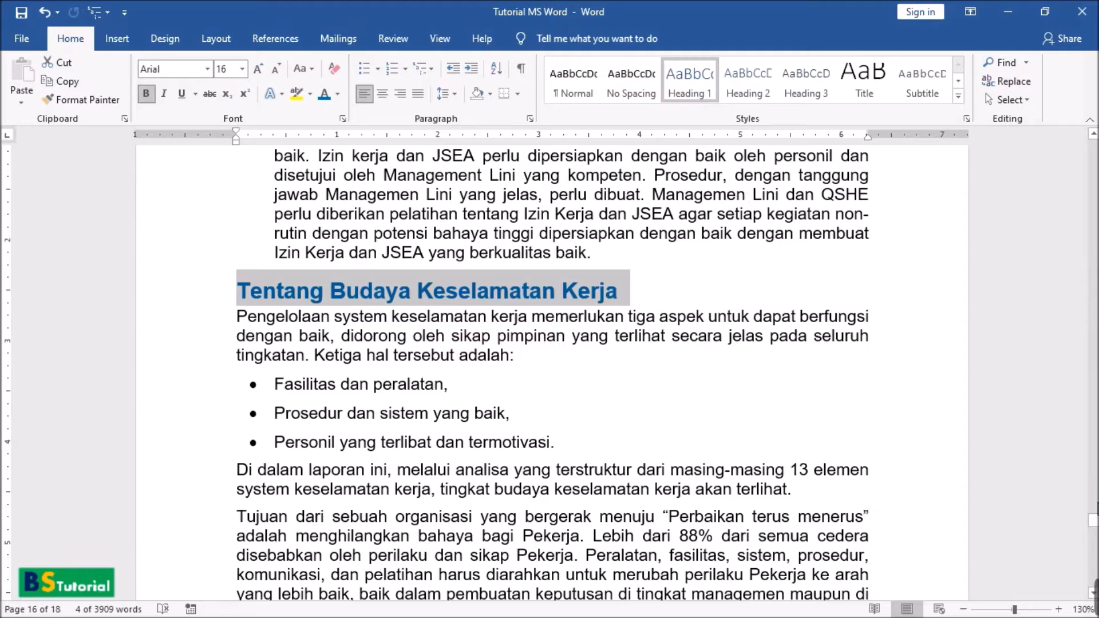
- Apply the Heading 2 style to the red subheading "Survei Persepsi Keselamatan Kerja - Highlights" on page 5
left_click_drag(1092, 526, 1093, 195)
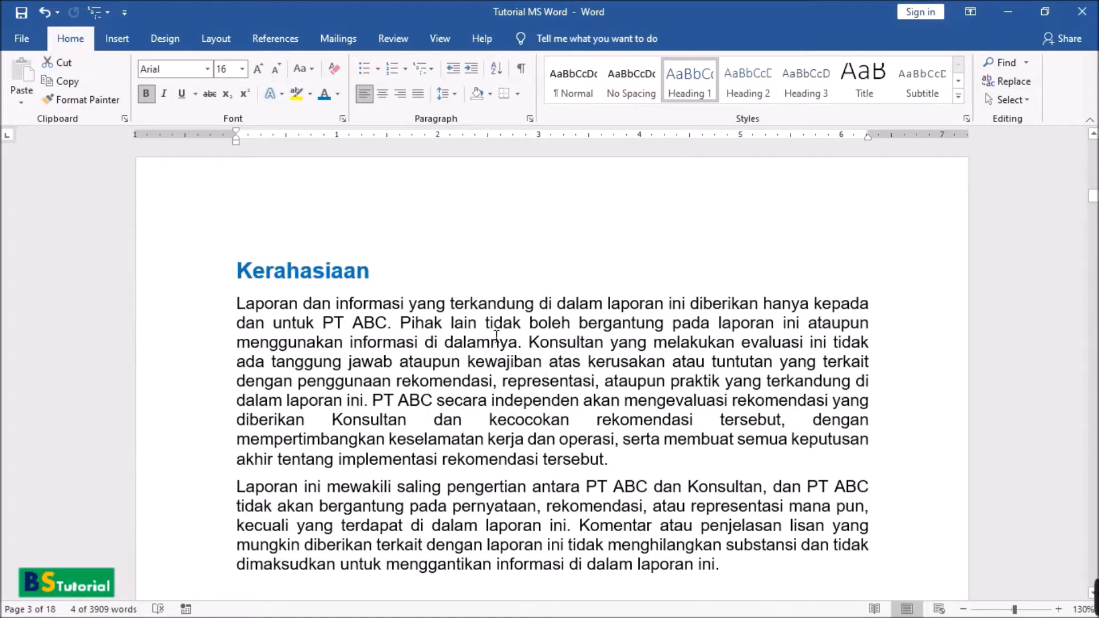
scroll(496, 334, "down", 15)
scroll(519, 341, "down", 20)
scroll(519, 341, "down", 3)
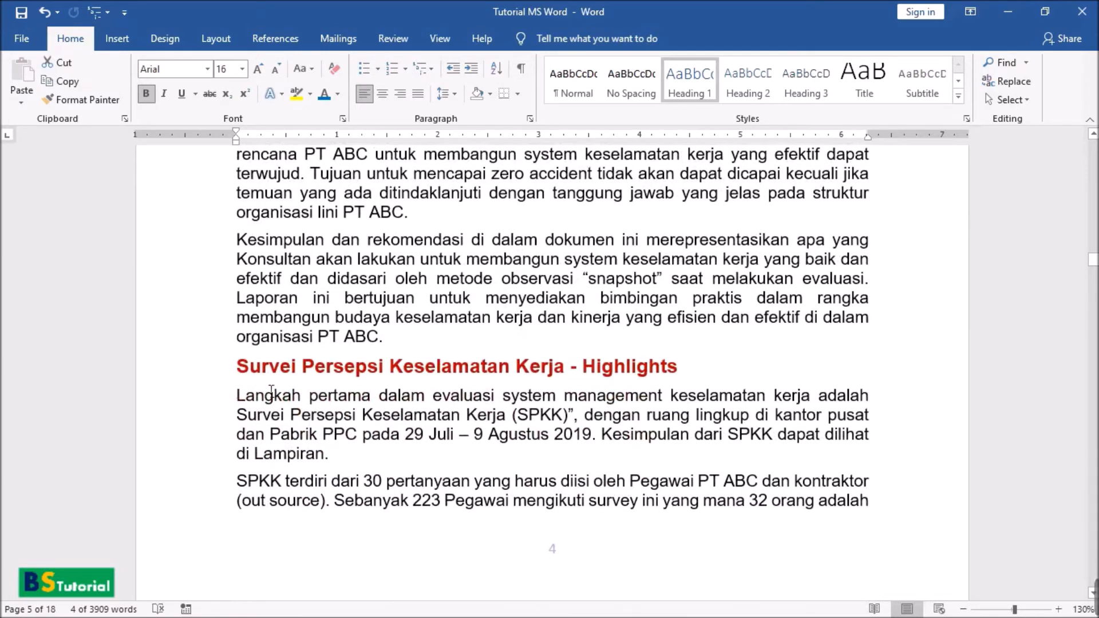
left_click_drag(459, 356, 747, 376)
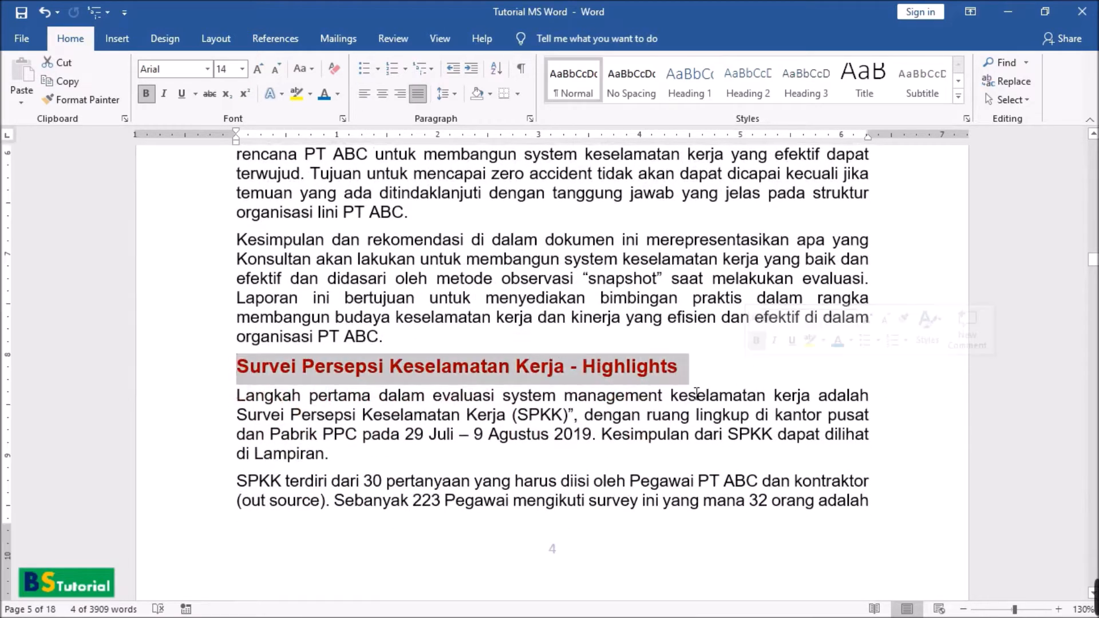
left_click(757, 92)
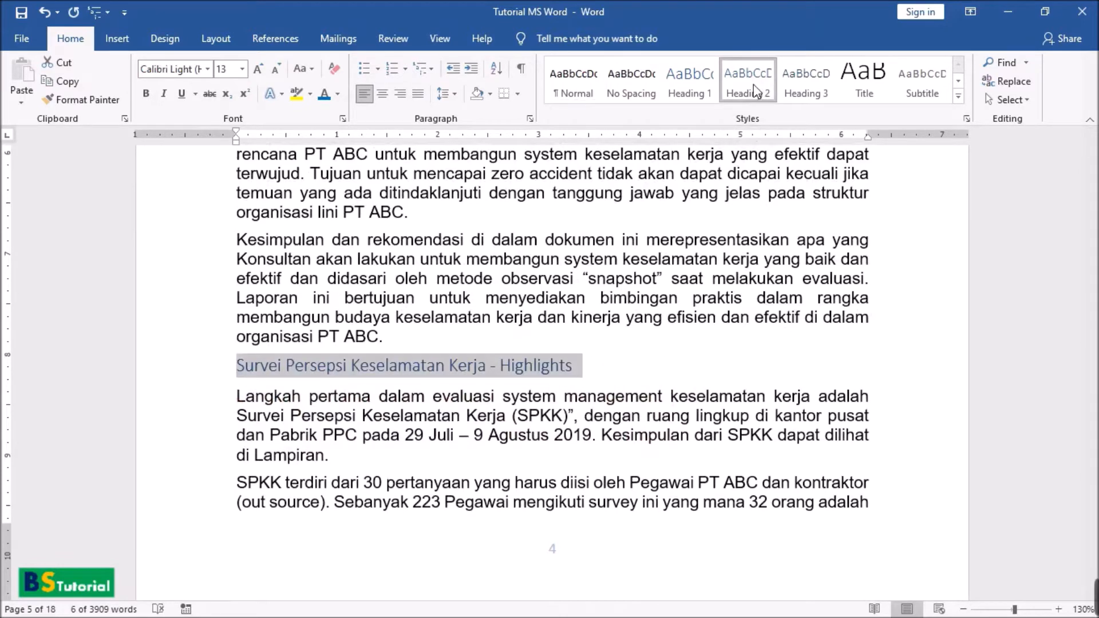
- Format the "Survei Persepsi Keselamatan Kerja - Highlights" subheading in Arial, size 14, bold, with the standard dark red font color
left_click(166, 68)
type("Arial")
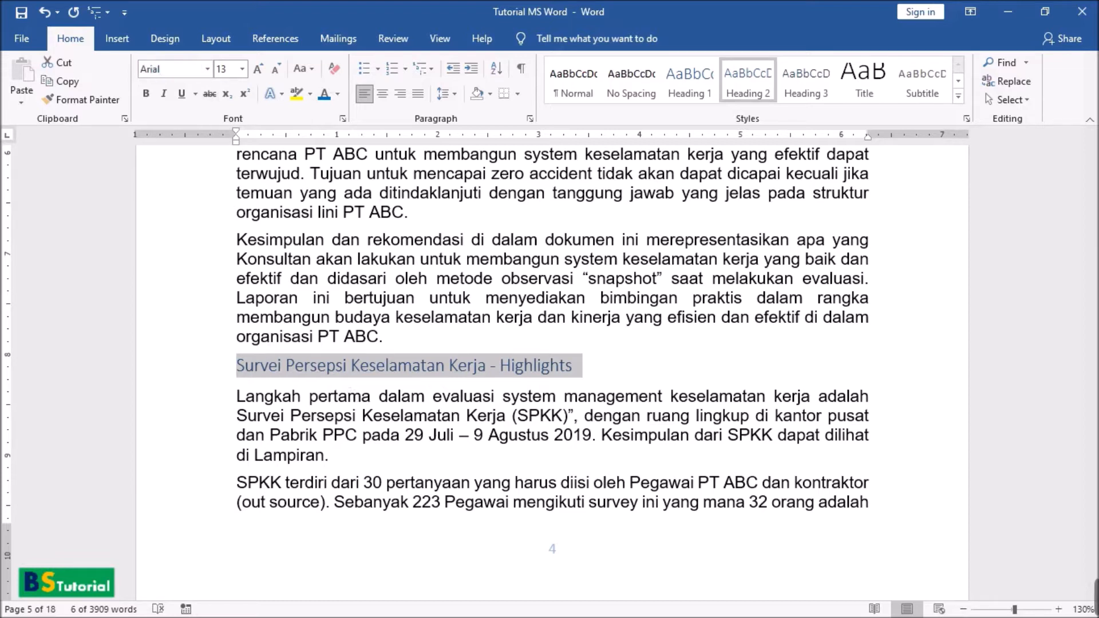
key("Return")
left_click(236, 73)
type("14")
key("Return")
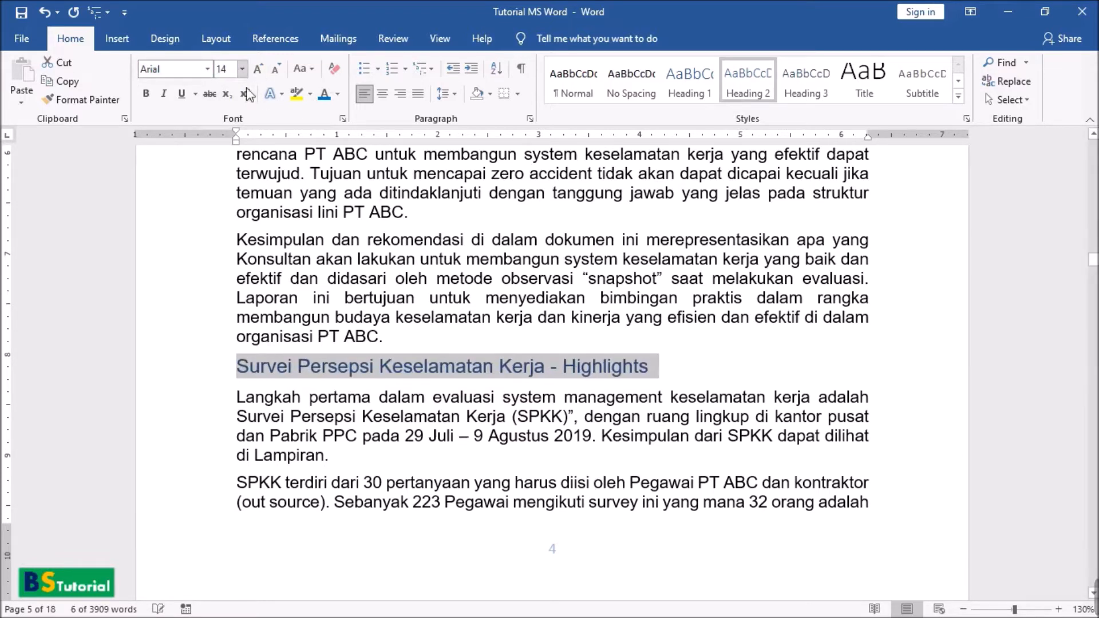
left_click(146, 93)
left_click(337, 94)
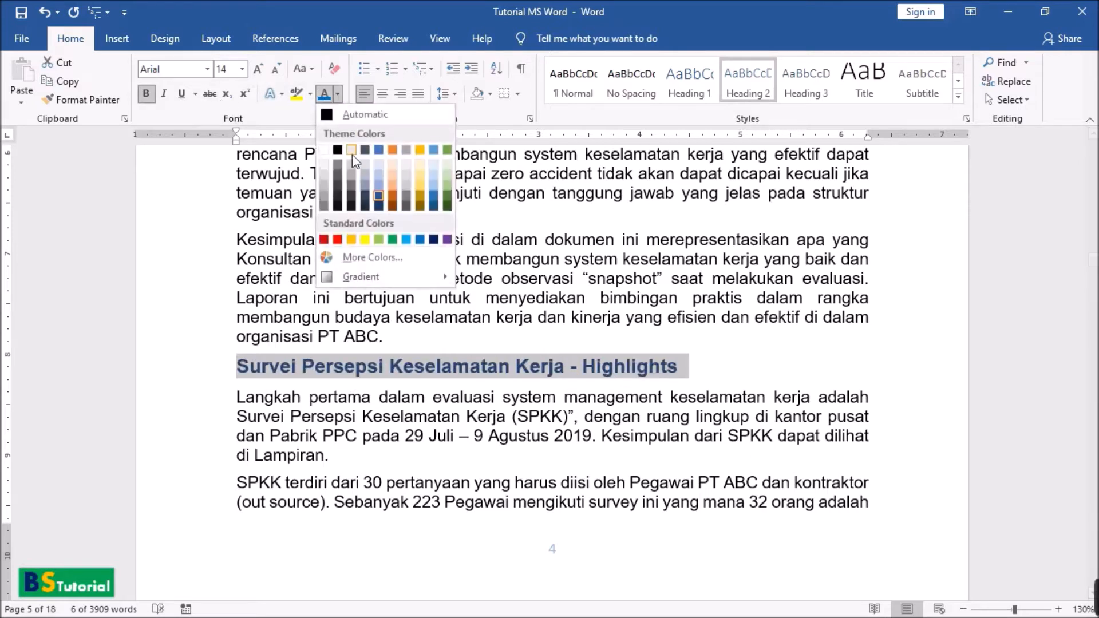
left_click(324, 239)
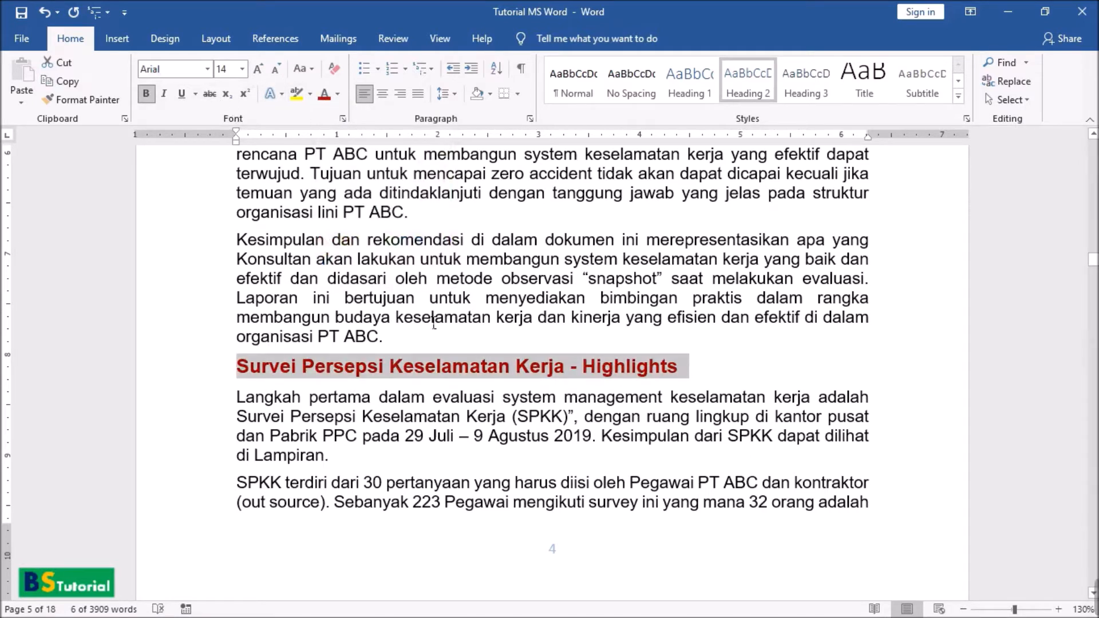
- Copy the "Survei Persepsi Keselamatan Kerja - Highlights" formatting onto the "Hal-Hal Yang Berjalan Dengan Baik" subheading with Format Painter
left_click(94, 101)
scroll(453, 302, "down", 5)
scroll(453, 302, "down", 20)
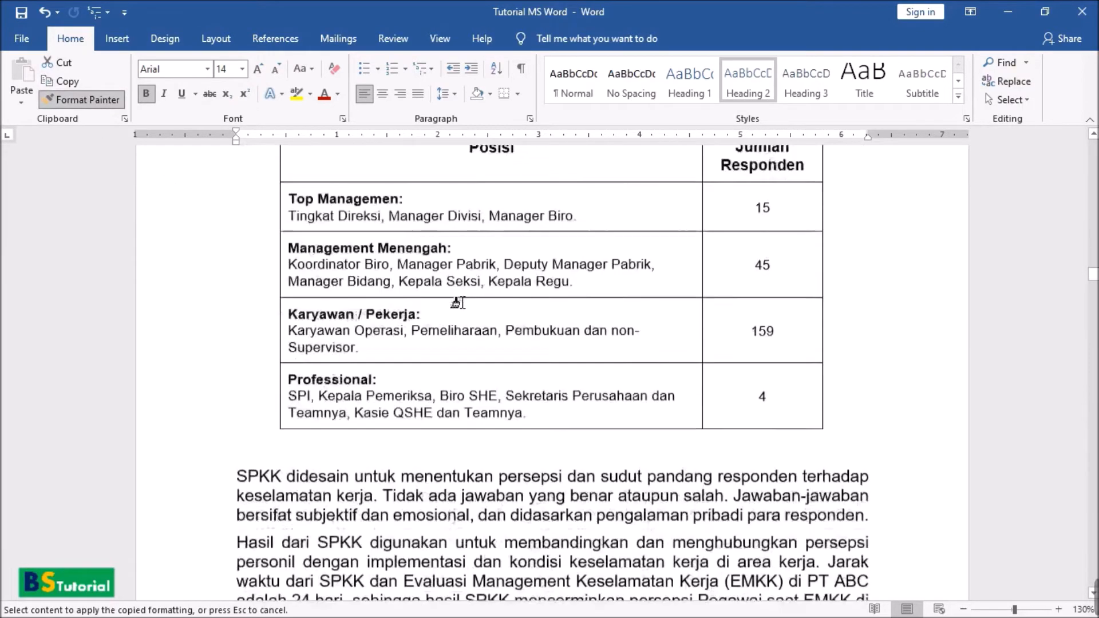
scroll(457, 304, "down", 10)
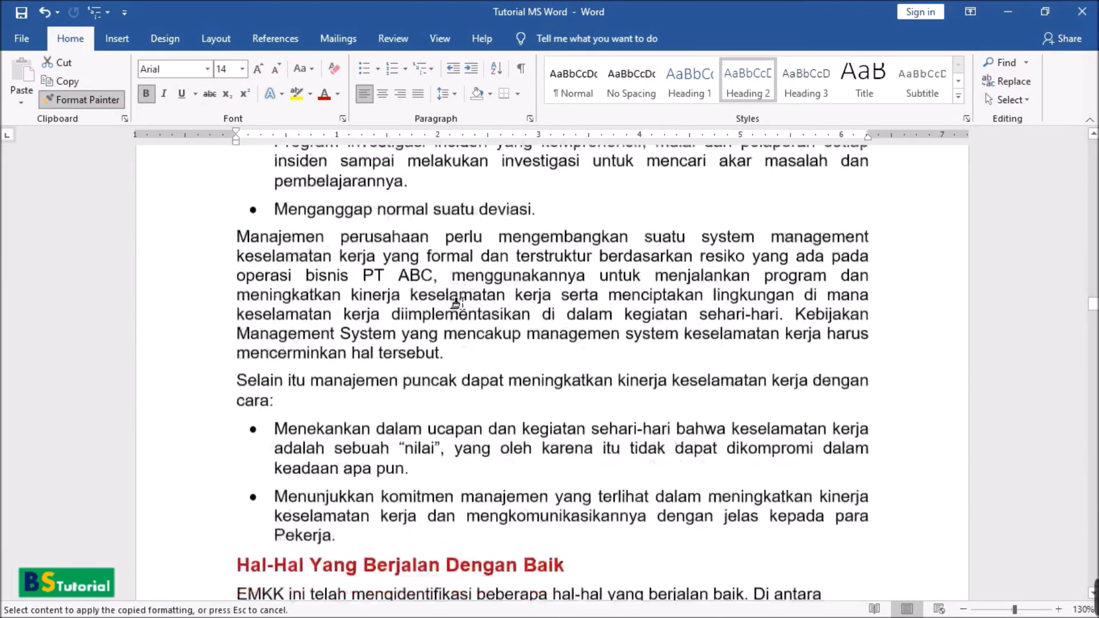
scroll(260, 350, "up", 3)
mouse_move(253, 337)
left_mouse_down()
mouse_move(521, 340)
mouse_move(651, 355)
left_mouse_up()
- Copy the "Hal-Hal Yang Berjalan Dengan Baik" formatting onto the "Peluang Untuk Perbaikan" subheading with Format Painter
left_click(103, 101)
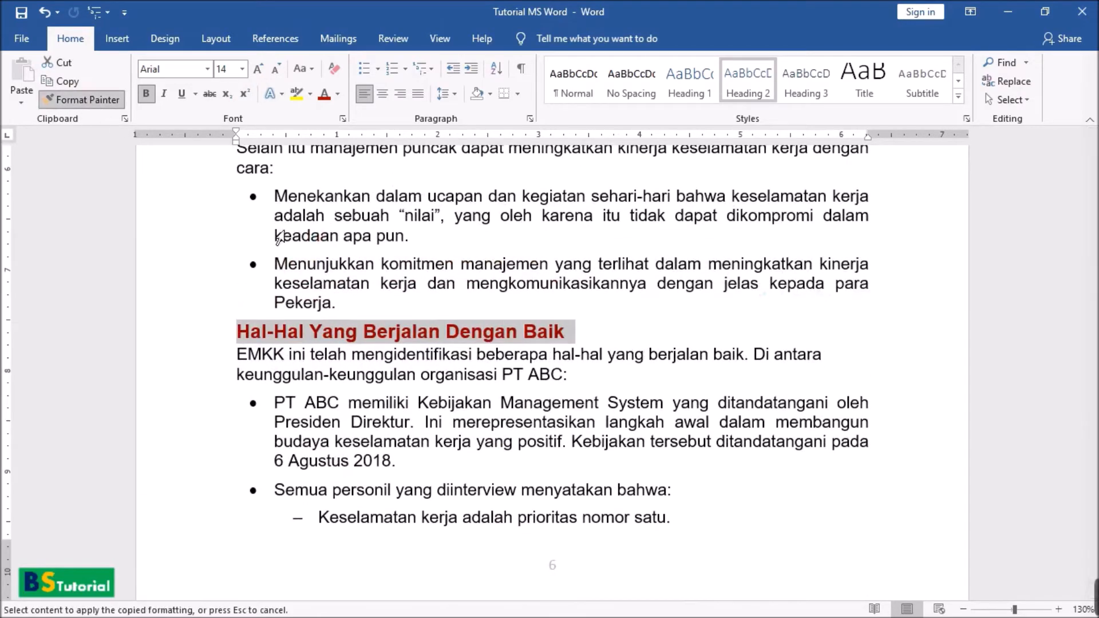
scroll(309, 275, "down", 15)
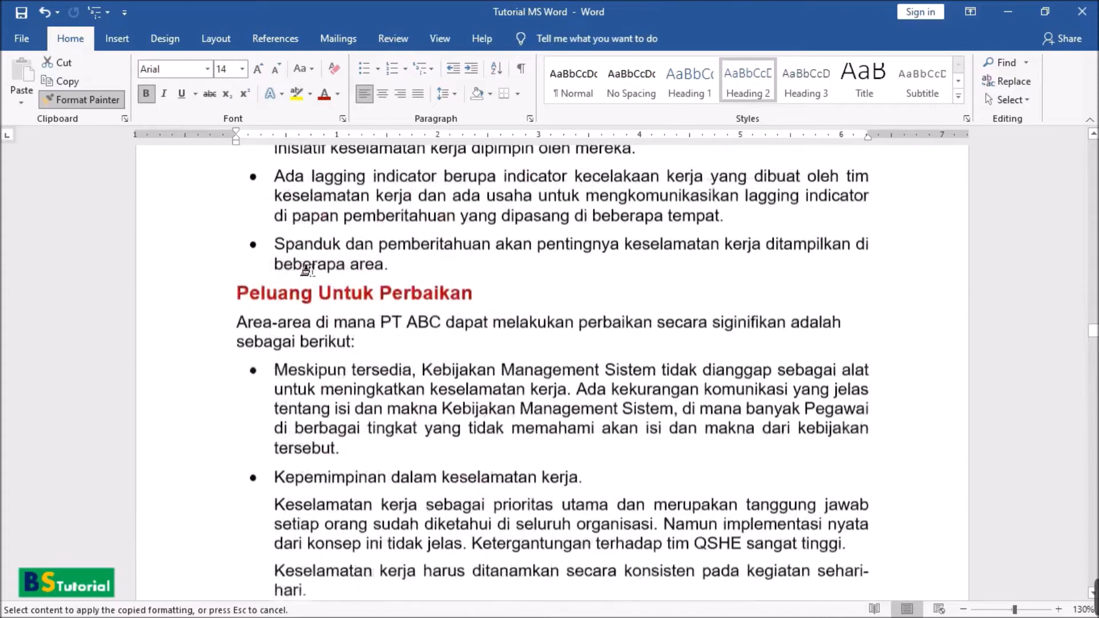
left_click_drag(239, 303, 568, 317)
- Copy the "Peluang Untuk Perbaikan" formatting onto the "Evaluasi Managemen Keselamatan Kerja" subheading with Format Painter
left_click(80, 100)
scroll(297, 301, "down", 6)
scroll(296, 302, "down", 20)
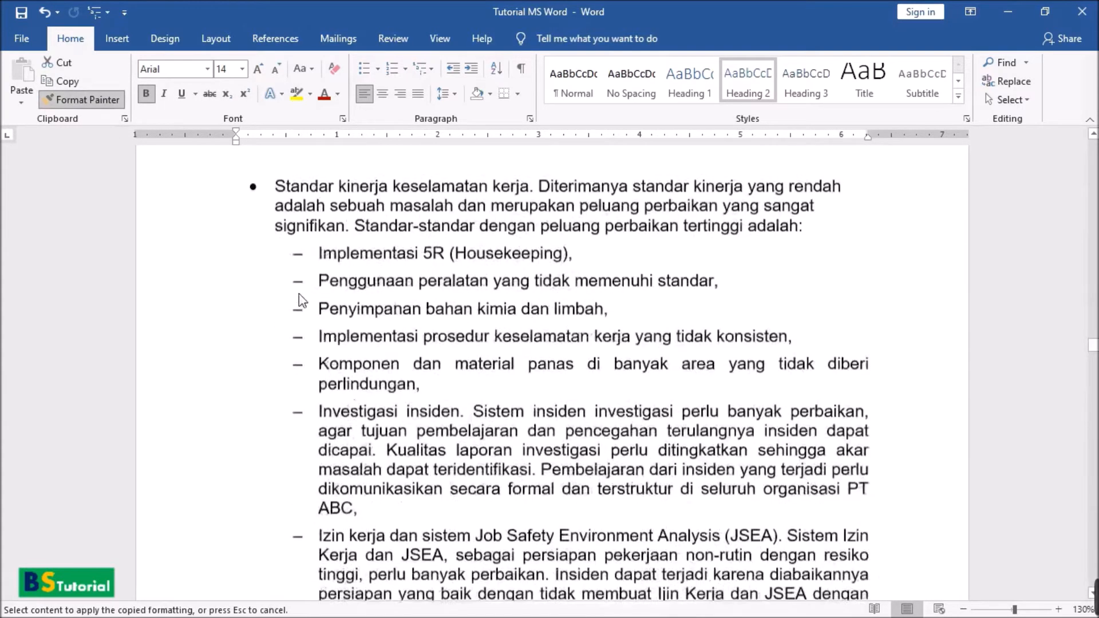
scroll(309, 299, "down", 4)
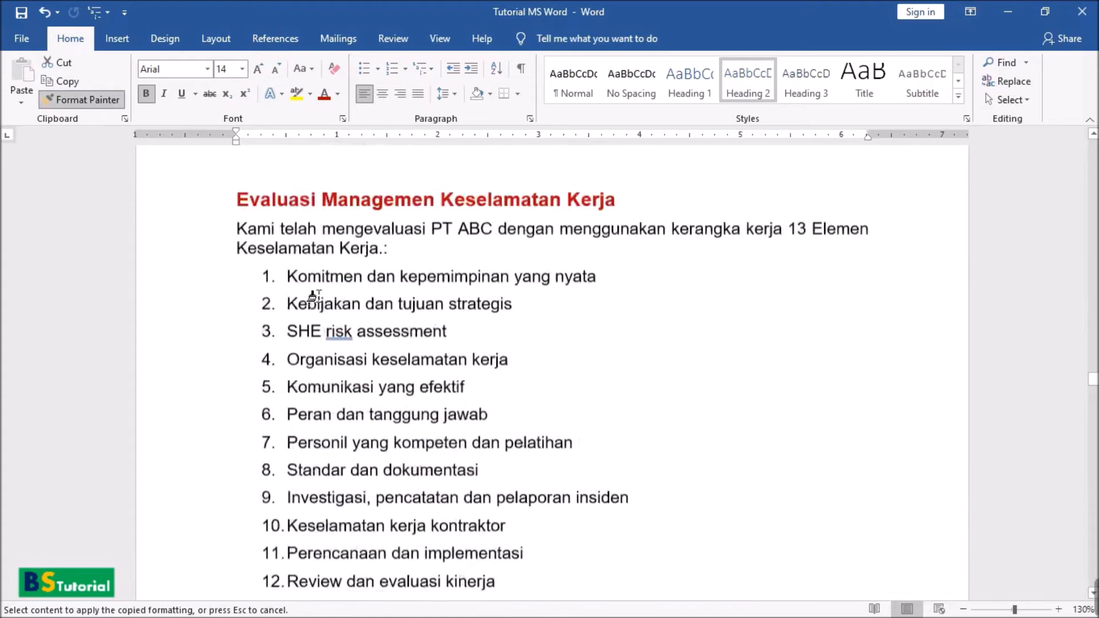
scroll(309, 298, "up", 2)
left_click_drag(239, 299, 653, 309)
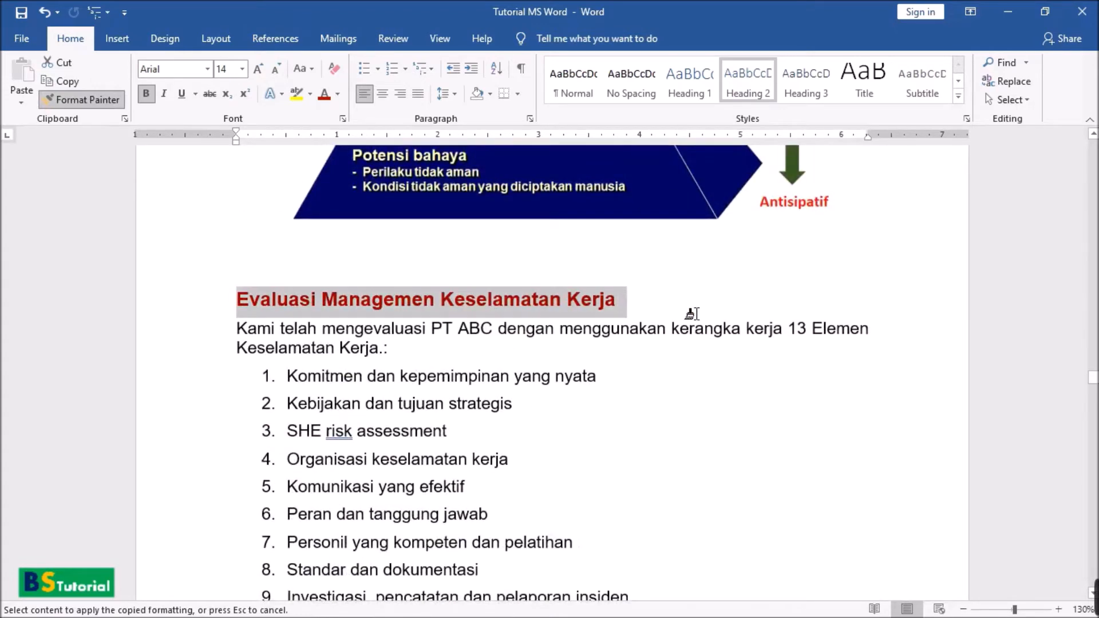
- Copy the "Evaluasi Managemen Keselamatan Kerja" formatting onto the "Rekomendasi Utama" subheading with Format Painter
left_click(92, 100)
scroll(387, 307, "down", 12)
scroll(386, 307, "down", 20)
scroll(386, 304, "down", 20)
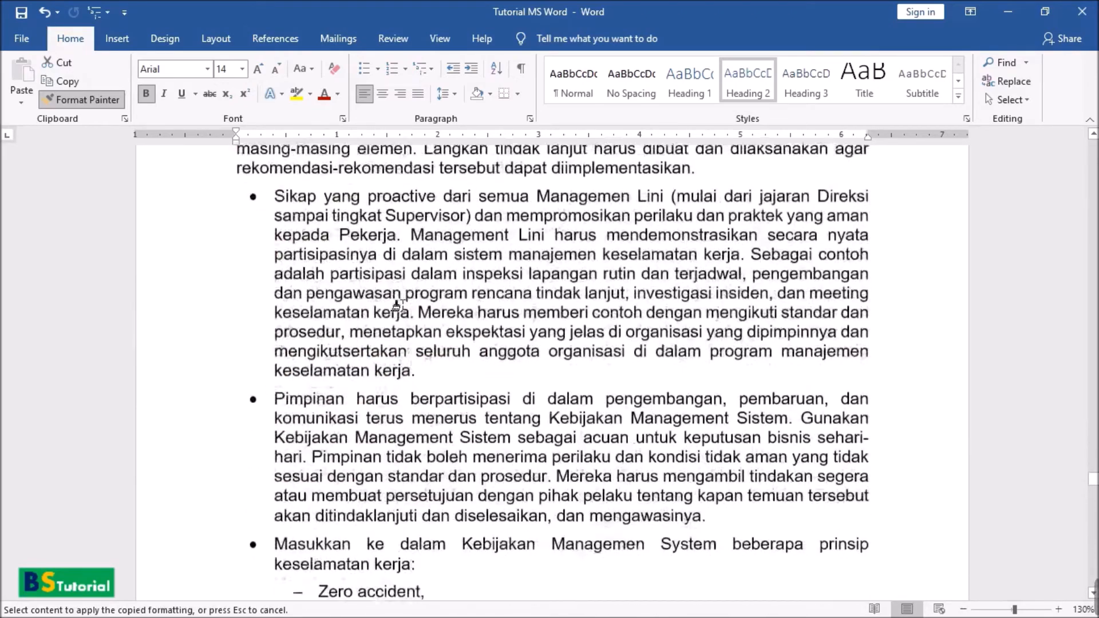
scroll(397, 307, "up", 5)
left_click_drag(239, 277, 520, 297)
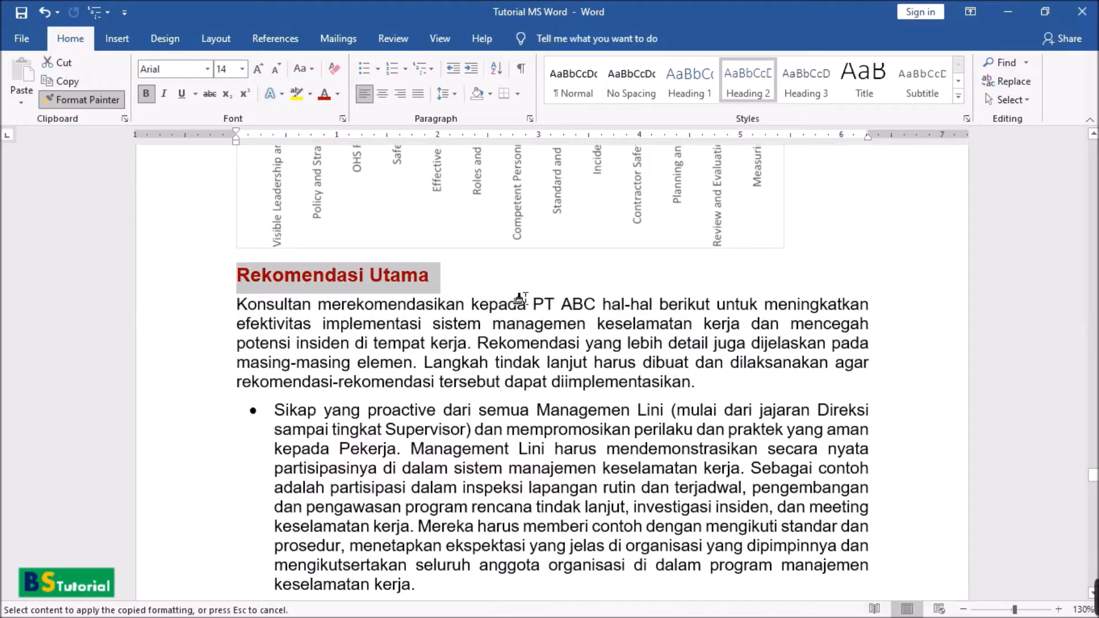
- Check the pages after "Rekomendasi Utama" through the end of the report for further red subheadings
left_click(117, 103)
scroll(325, 344, "down", 4)
scroll(325, 343, "down", 20)
scroll(347, 342, "down", 20)
scroll(343, 353, "down", 10)
scroll(449, 372, "up", 6)
left_click(452, 367)
scroll(452, 367, "up", 18)
scroll(640, 356, "up", 20)
scroll(641, 353, "up", 20)
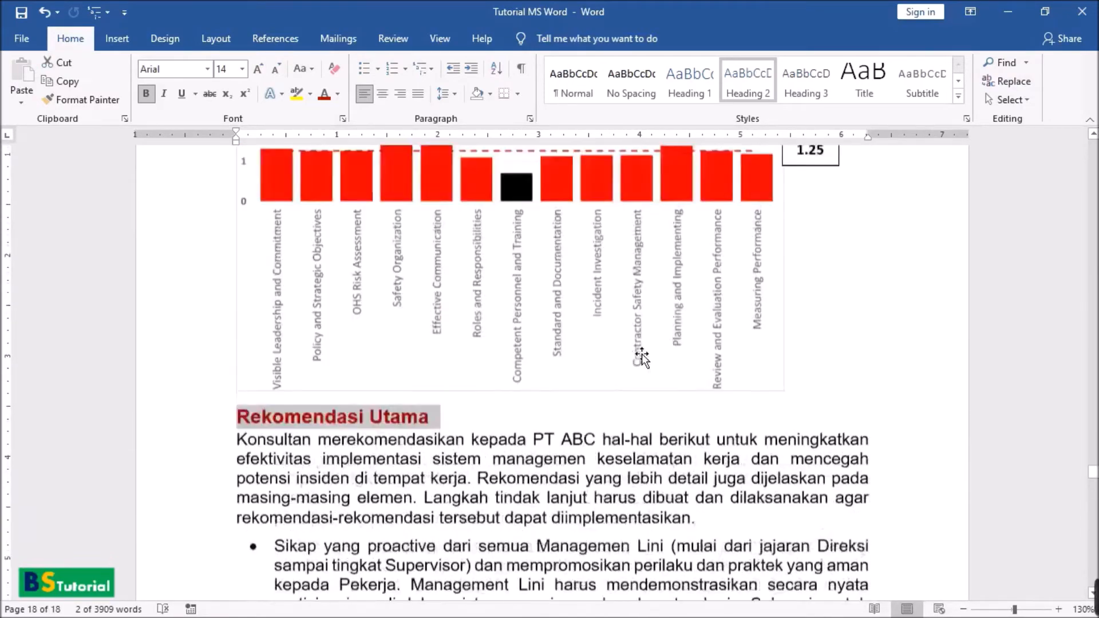
scroll(641, 357, "up", 2)
left_click(469, 492)
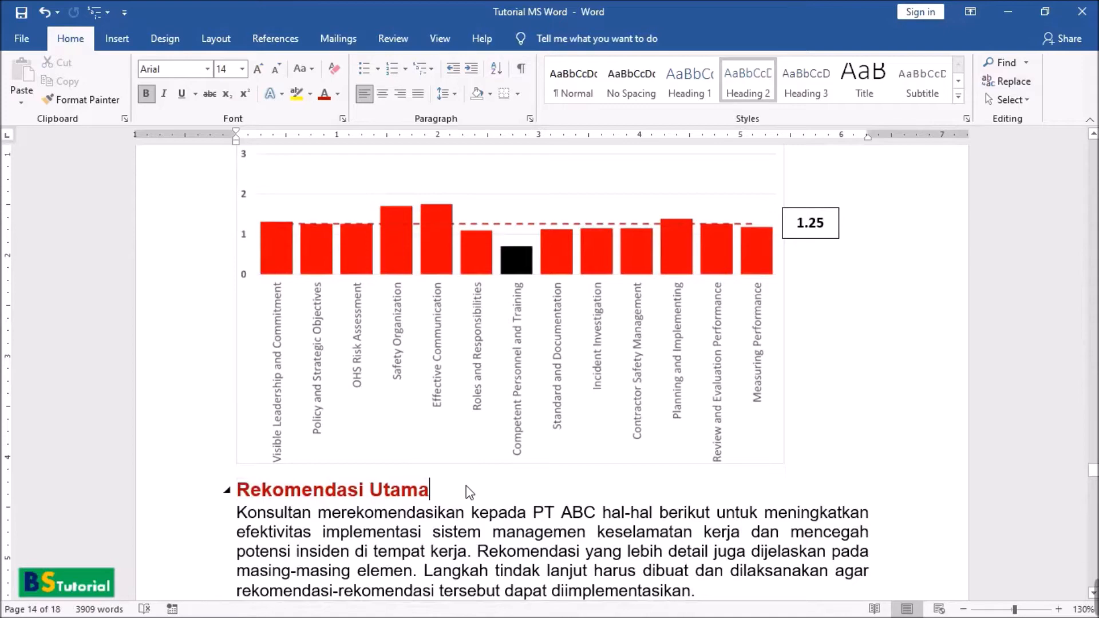
- Apply the Heading 3 style to the "Level 5 (Perbaikan Terus Menerus):" line on page 11
scroll(469, 492, "up", 20)
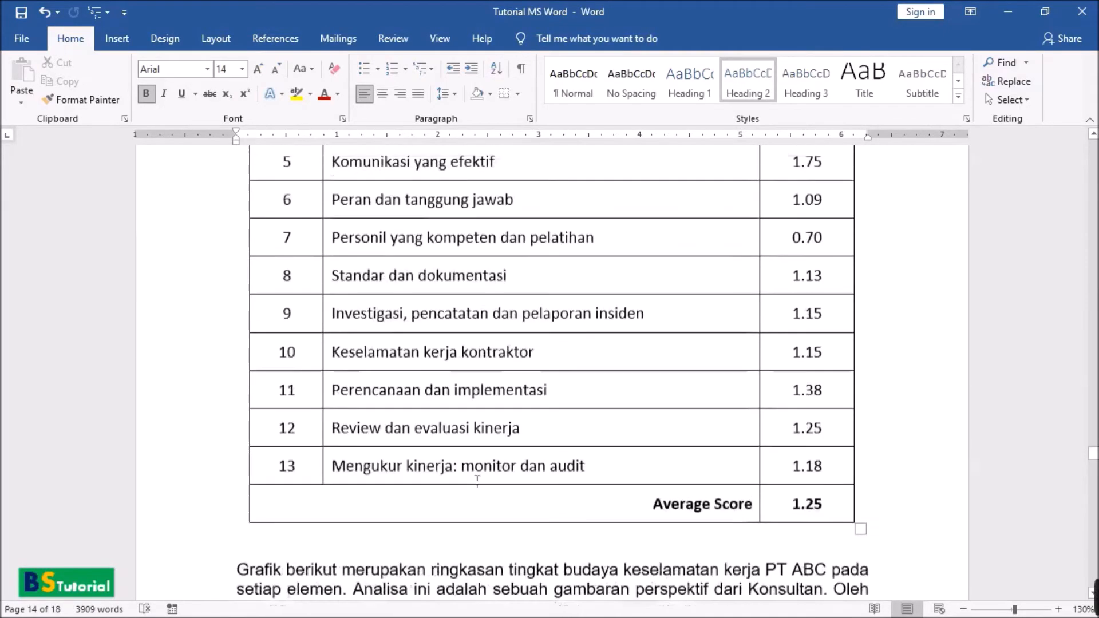
scroll(472, 478, "up", 20)
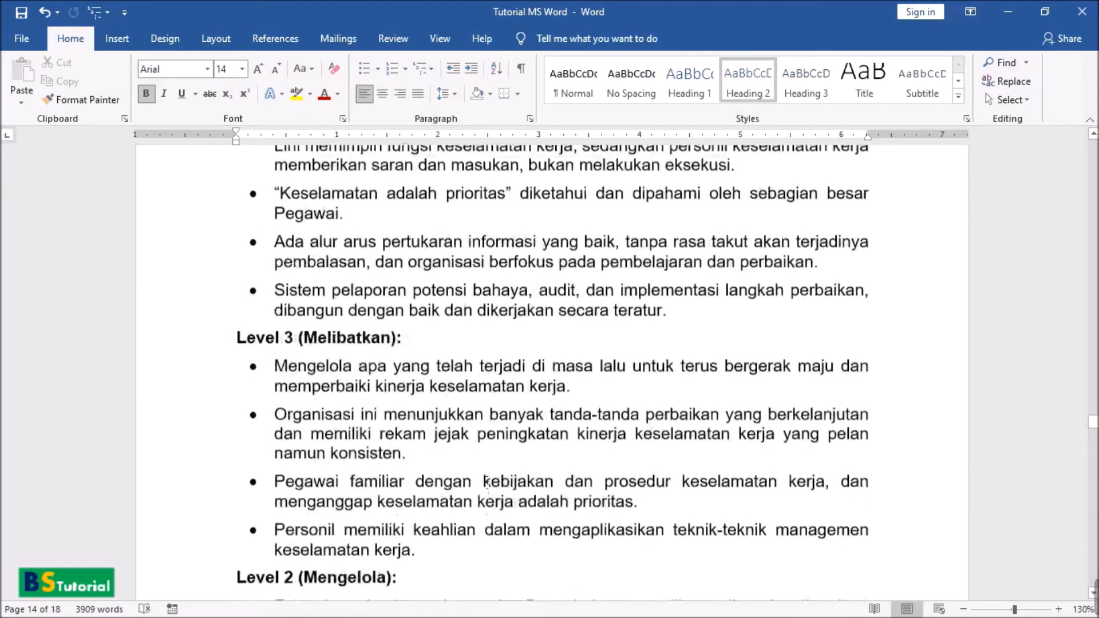
scroll(478, 484, "up", 8)
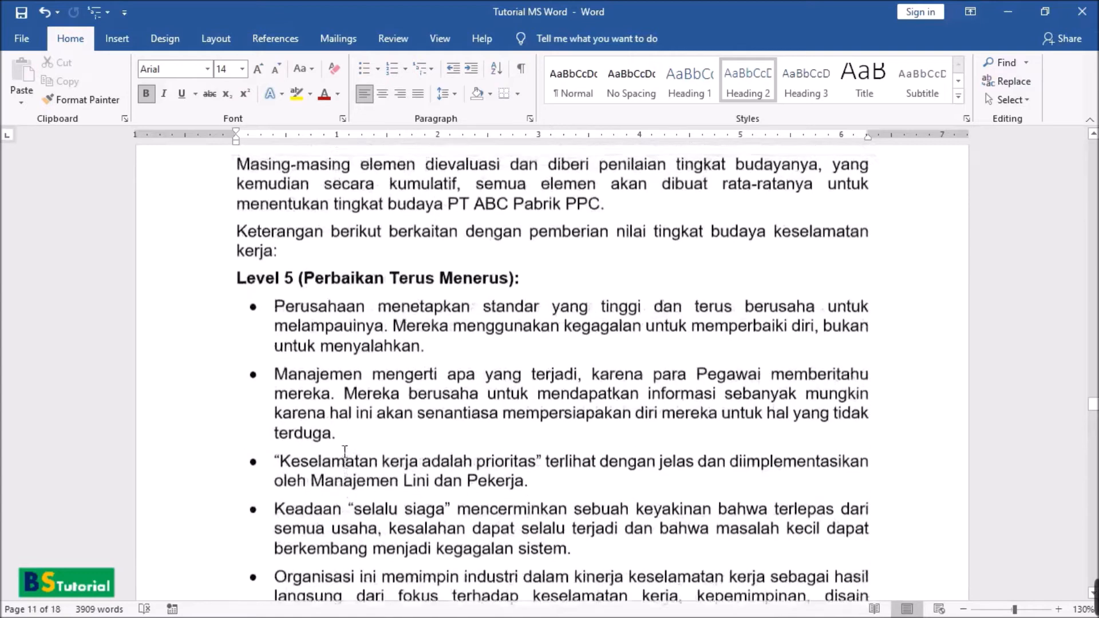
left_click(231, 395)
scroll(230, 395, "down", 5)
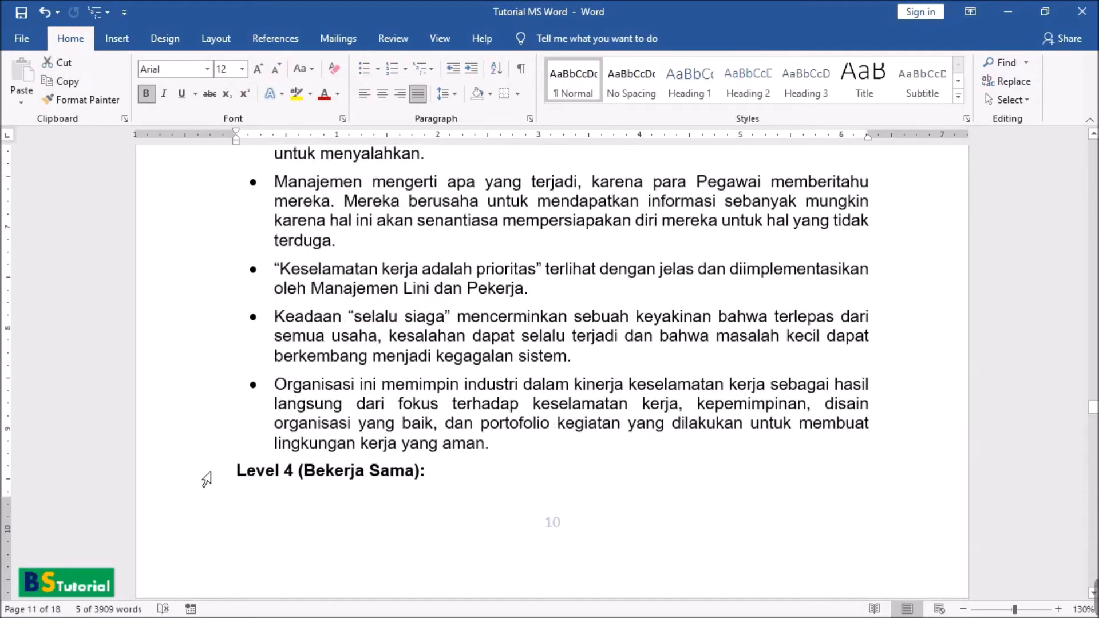
left_click(209, 461)
scroll(327, 427, "up", 7)
left_click_drag(249, 526, 563, 525)
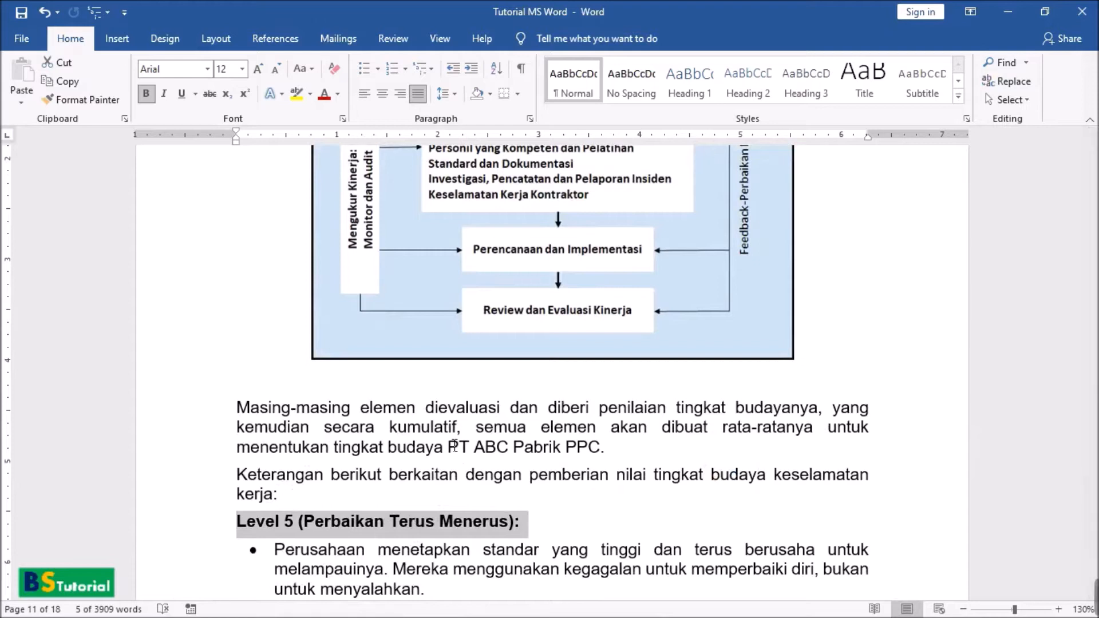
left_click(811, 79)
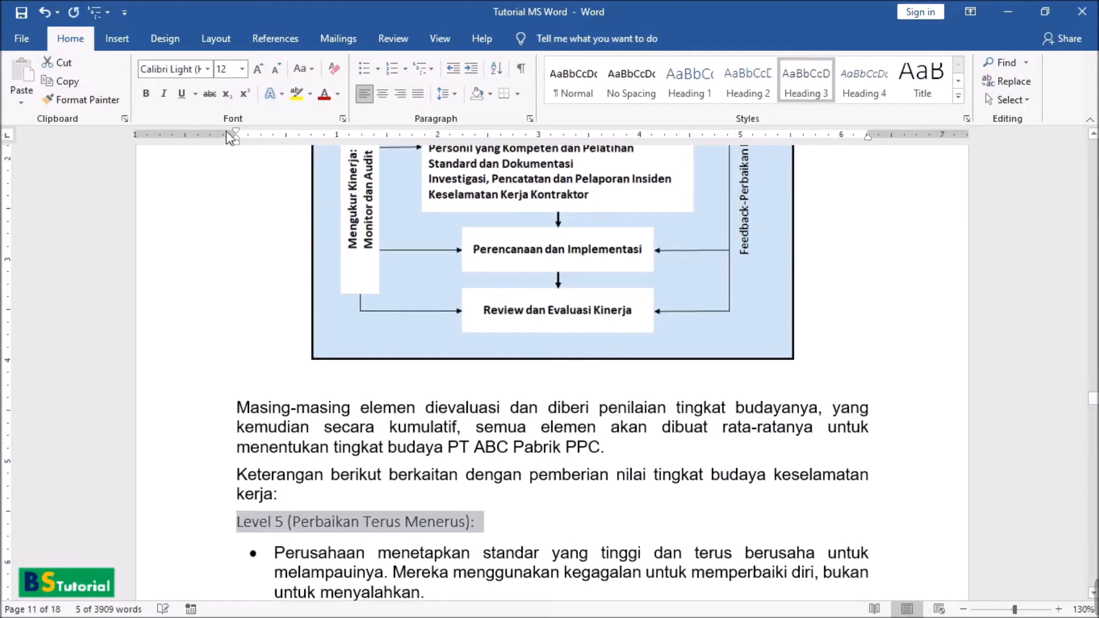
- Format the "Level 5 (Perbaikan Terus Menerus):" line in bold black Arial
left_click(197, 69)
type("Arial")
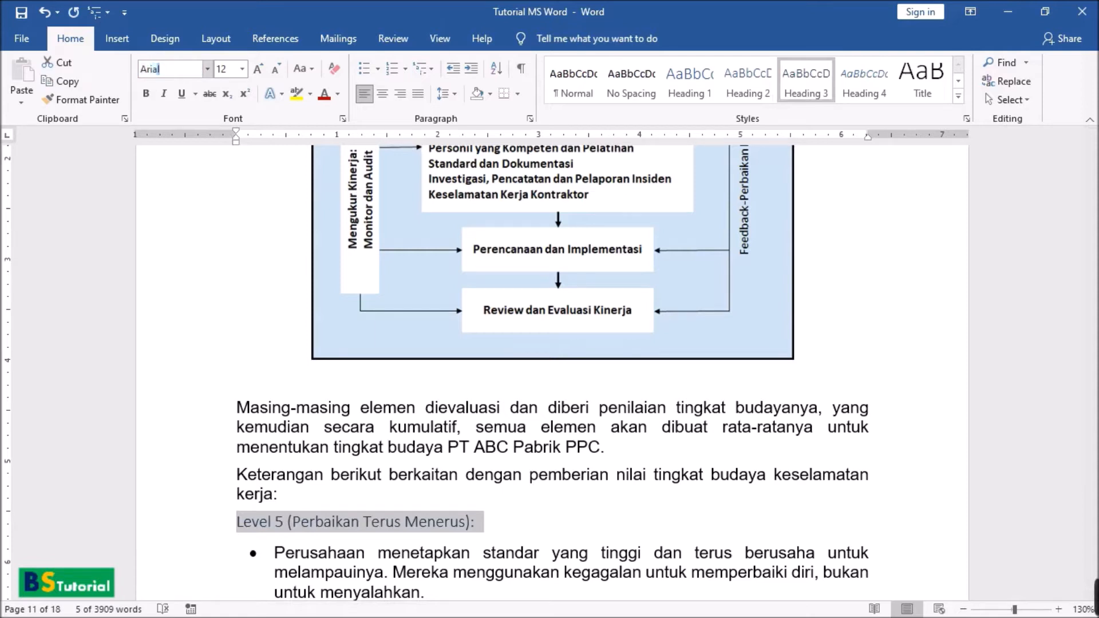
key("Return")
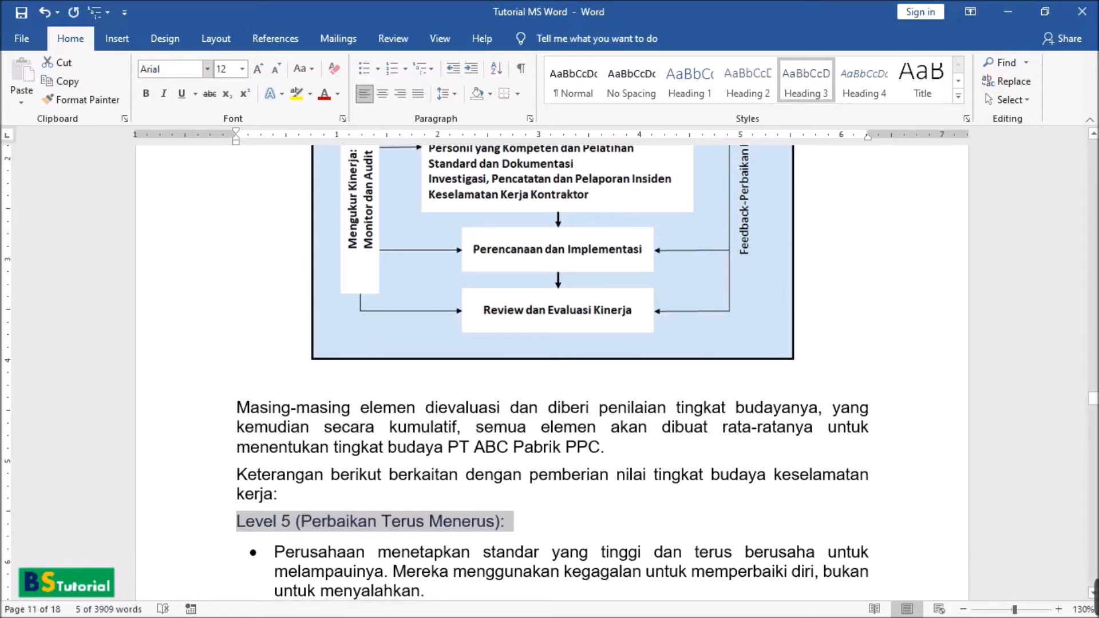
left_click(146, 93)
left_click(337, 93)
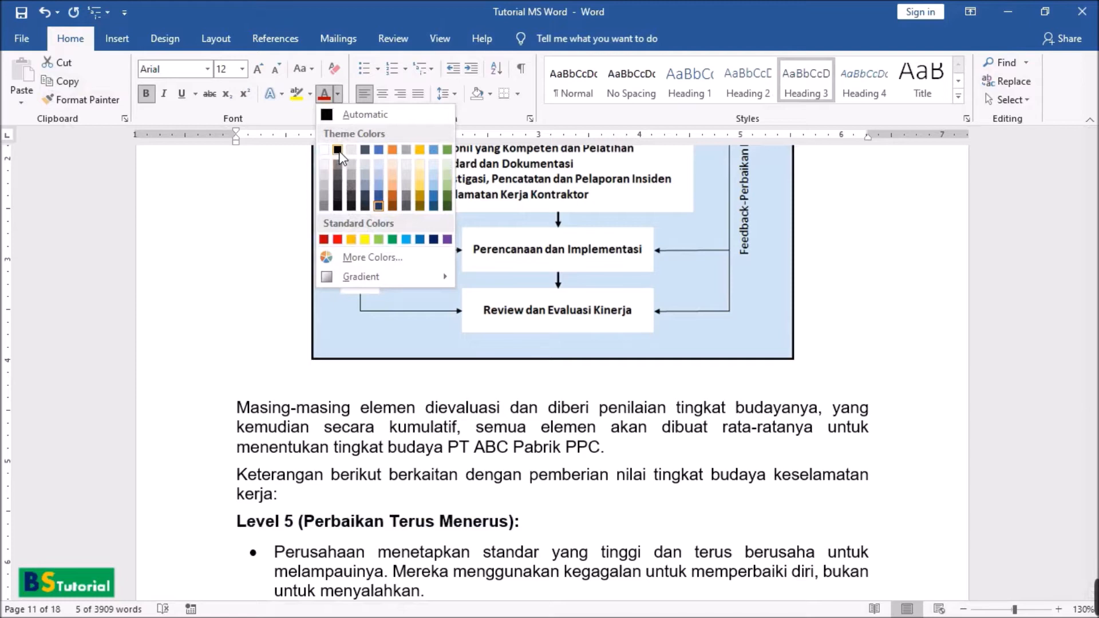
left_click(339, 153)
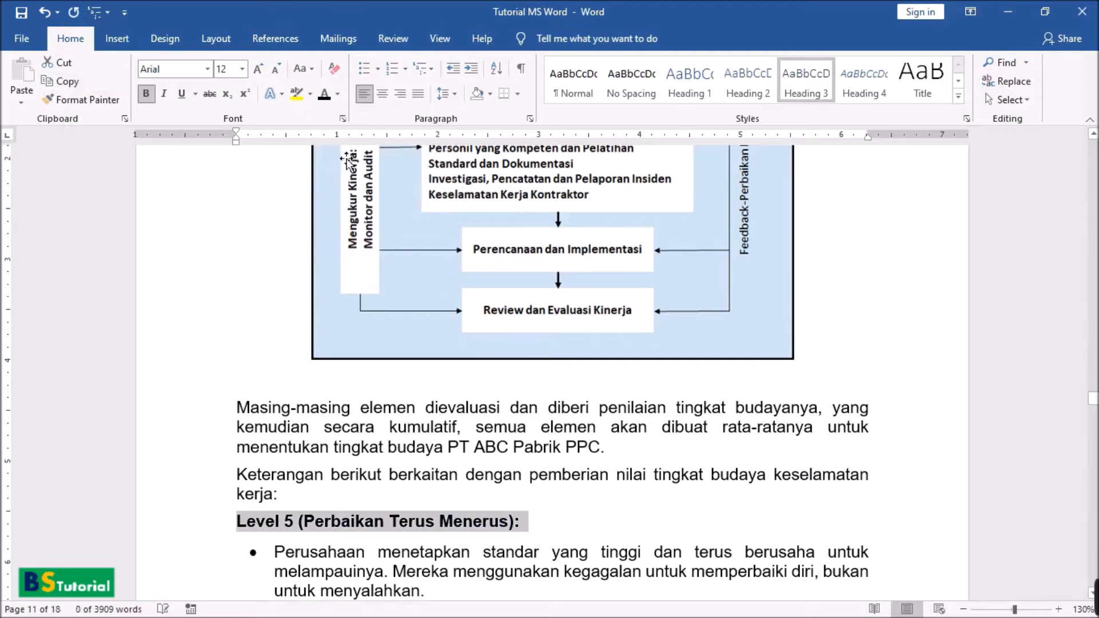
- Copy the "Level 5 (Perbaikan Terus Menerus):" formatting onto the "Level 4 (Bekerja Sama):" line with Format Painter
left_click(108, 100)
scroll(220, 239, "down", 5)
scroll(263, 239, "down", 7)
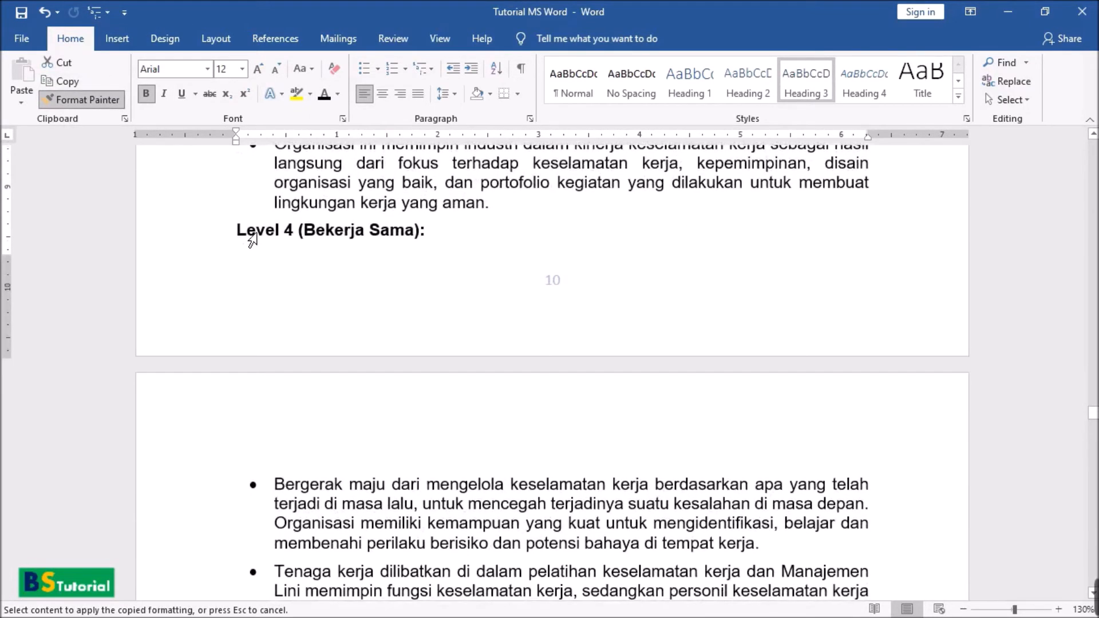
left_click_drag(239, 231, 503, 250)
- Copy the "Level 4 (Bekerja Sama):" formatting onto the "Level 3 (Melibatkan):" line with Format Painter
left_click(86, 100)
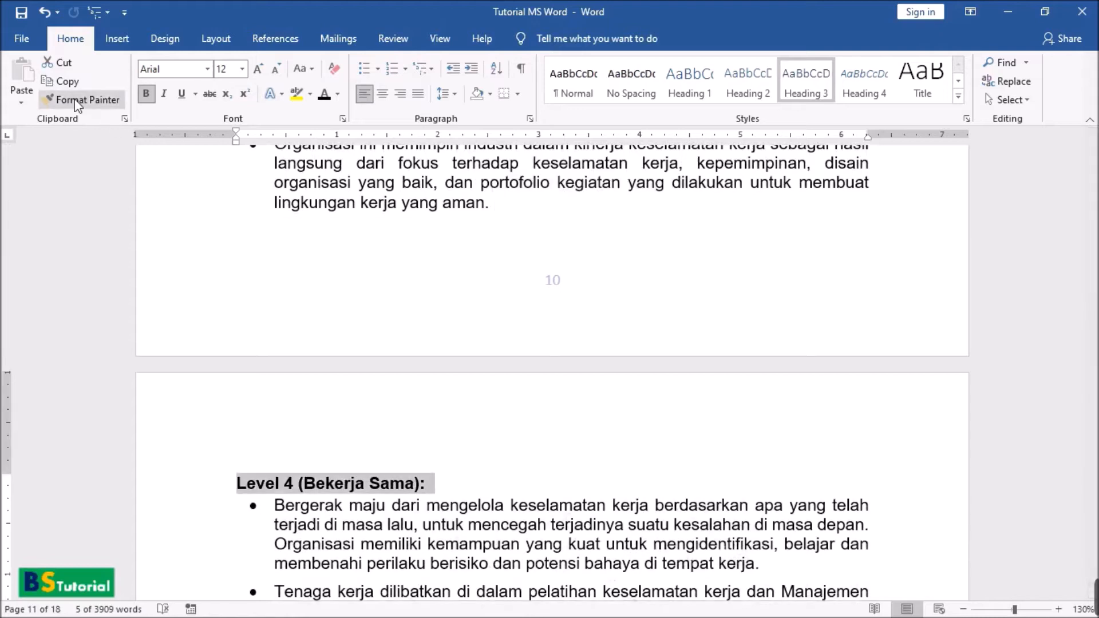
scroll(283, 321, "down", 6)
scroll(299, 328, "down", 3)
scroll(286, 355, "up", 1)
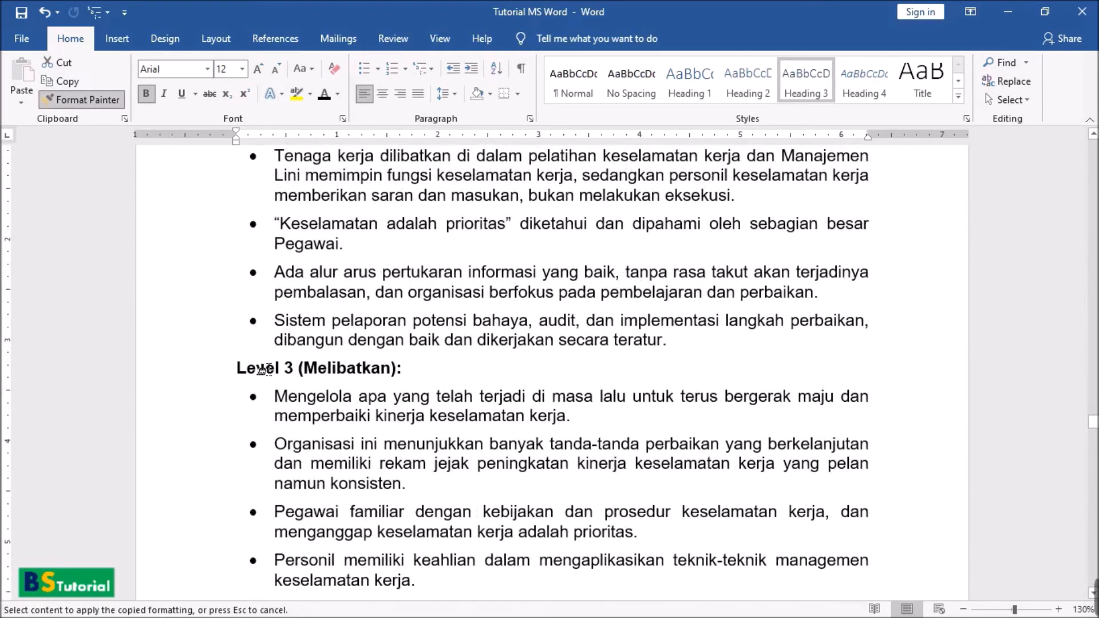
left_click_drag(246, 371, 473, 376)
- Copy the "Level 3 (Melibatkan):" formatting onto the "Level 2 (Mengelola):" line with Format Painter
left_click(86, 99)
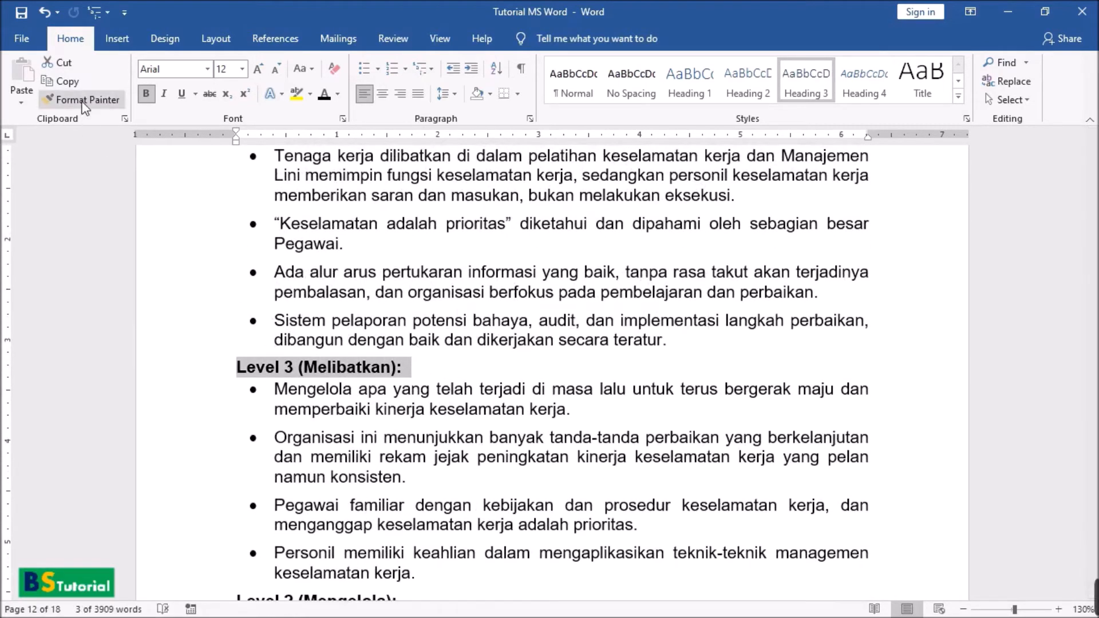
scroll(361, 353, "down", 5)
left_click_drag(248, 312, 504, 329)
- Copy the "Level 2 (Mengelola):" formatting onto the "Level 1 (Sedang Berkembang):" line with Format Painter
left_click(96, 104)
scroll(252, 359, "down", 3)
left_click_drag(253, 358, 566, 361)
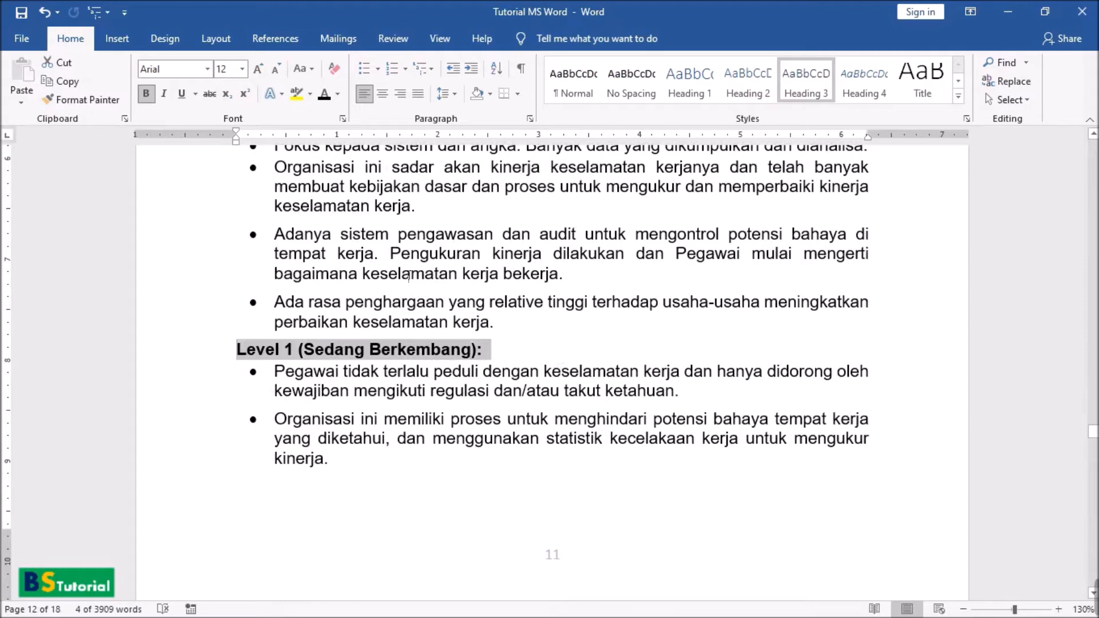
scroll(439, 333, "up", 2)
left_click(437, 331)
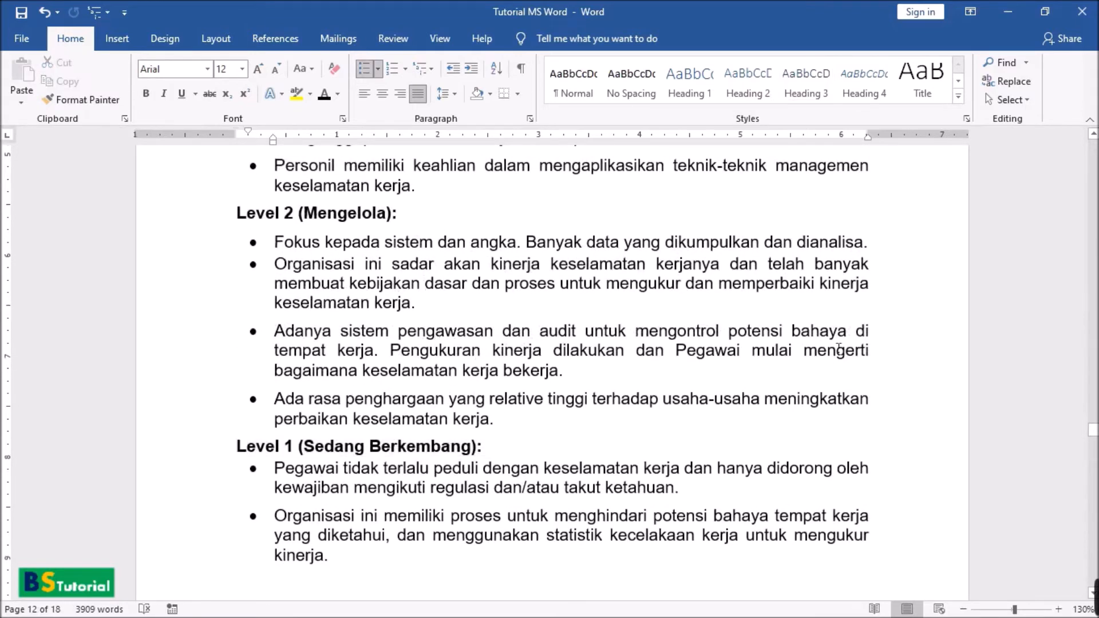
left_click_drag(1095, 437, 1091, 176)
scroll(753, 290, "up", 3)
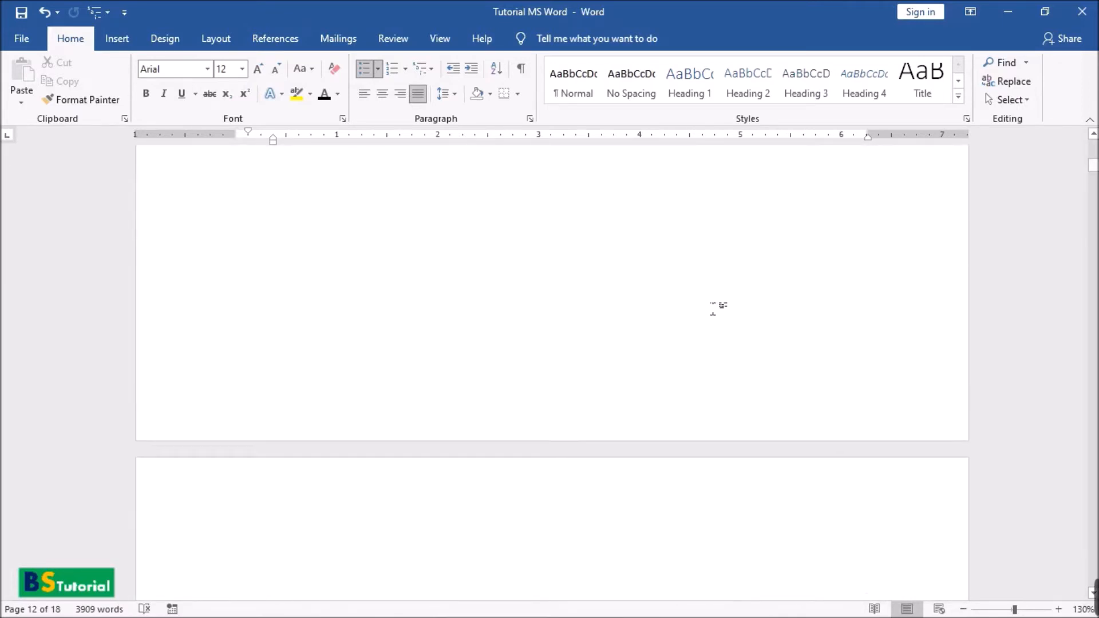
scroll(712, 309, "up", 3)
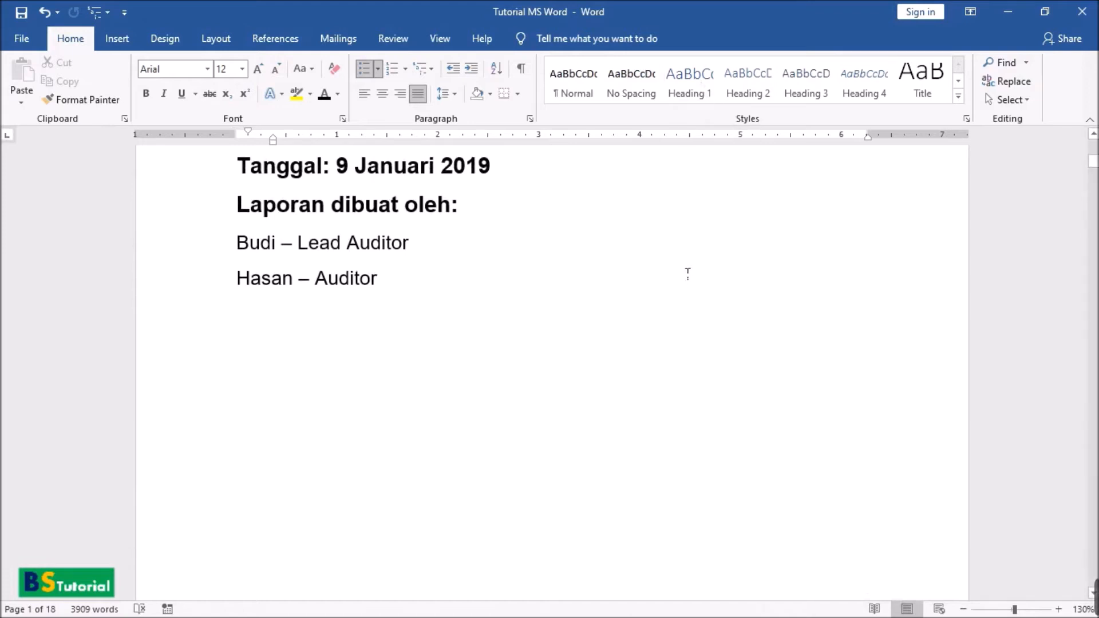
scroll(686, 252, "down", 3)
scroll(710, 223, "up", 1)
left_click(688, 86)
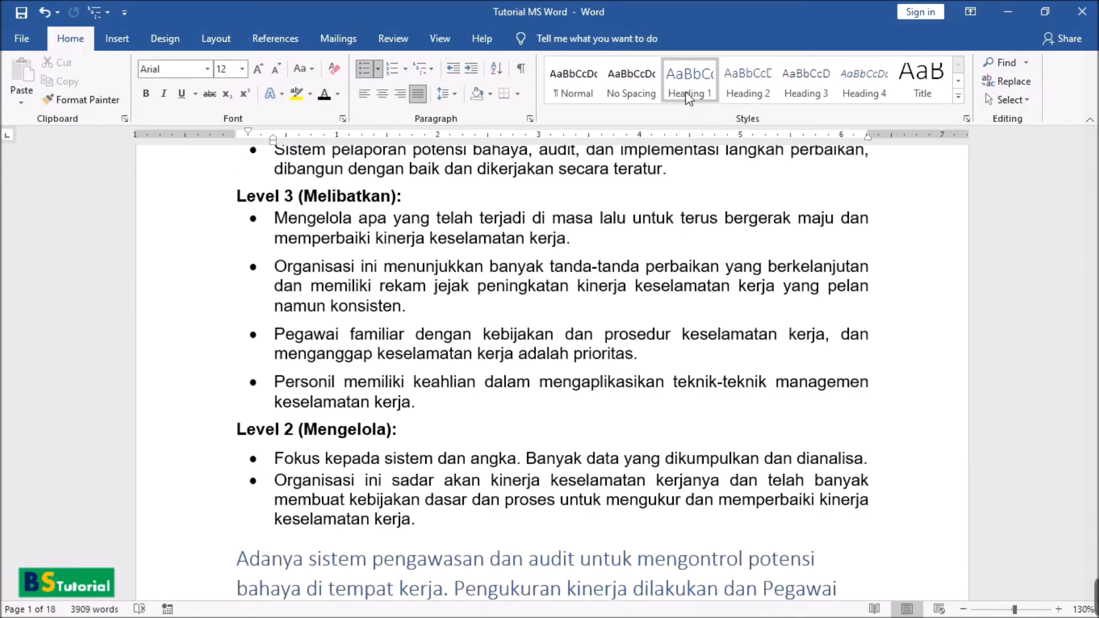
left_click(747, 92)
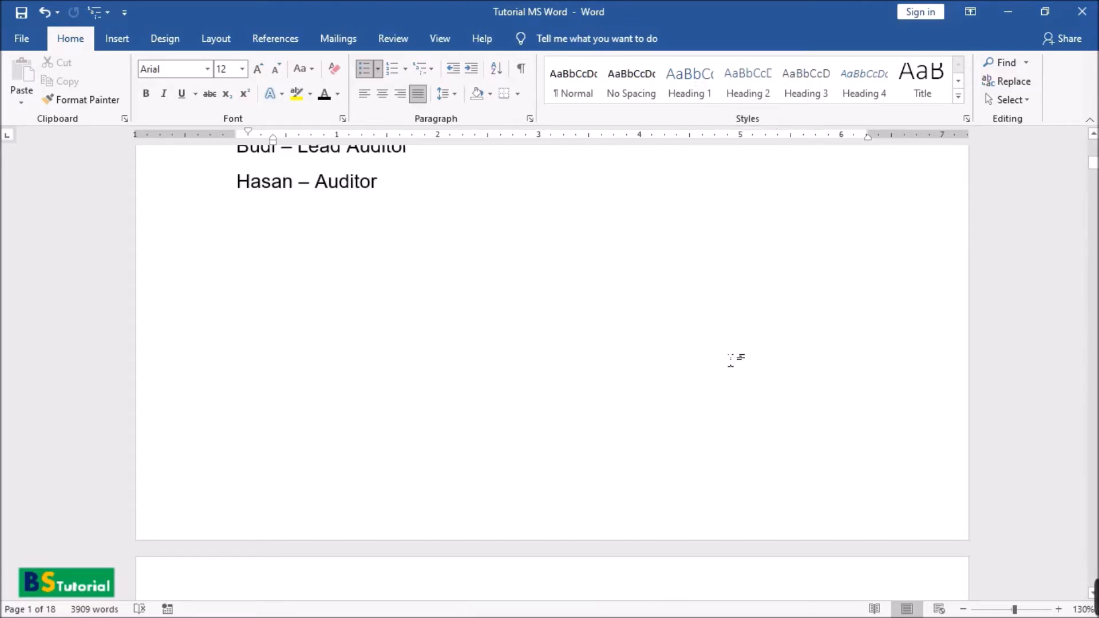
- Insert an Automatic Table 1 table of contents on the blank page 2 after the cover
scroll(727, 366, "down", 5)
double_click(439, 379)
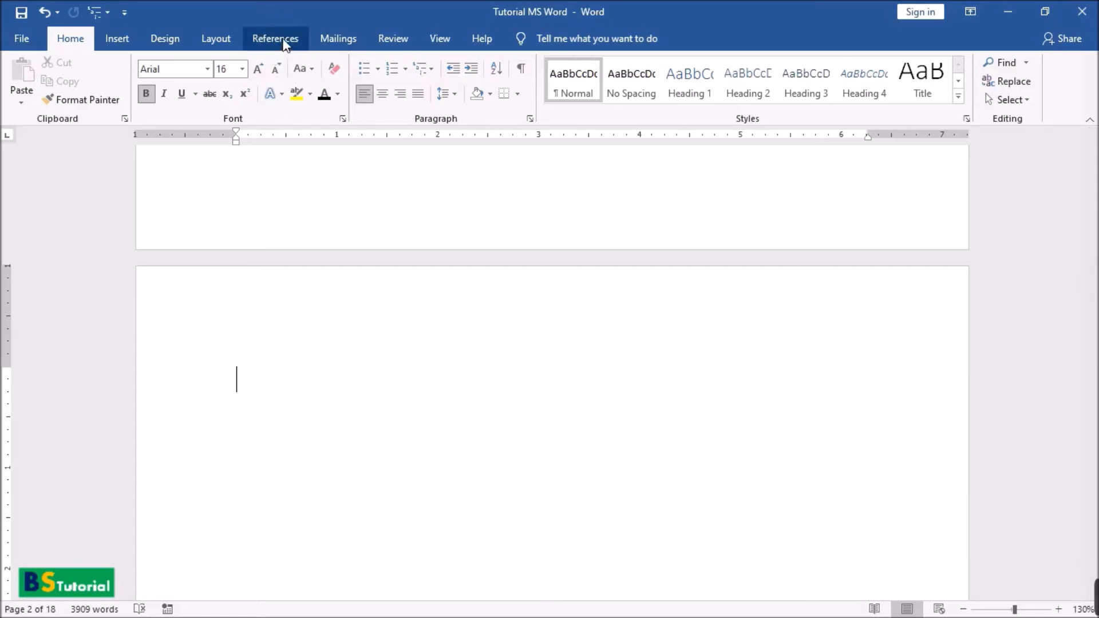
left_click(284, 42)
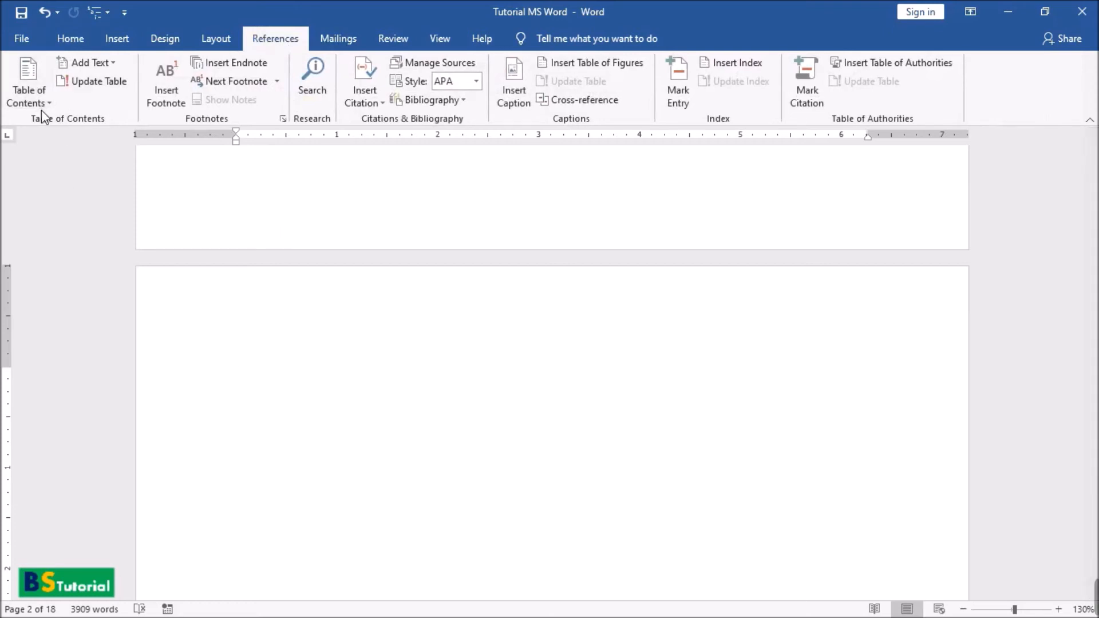
left_click(47, 107)
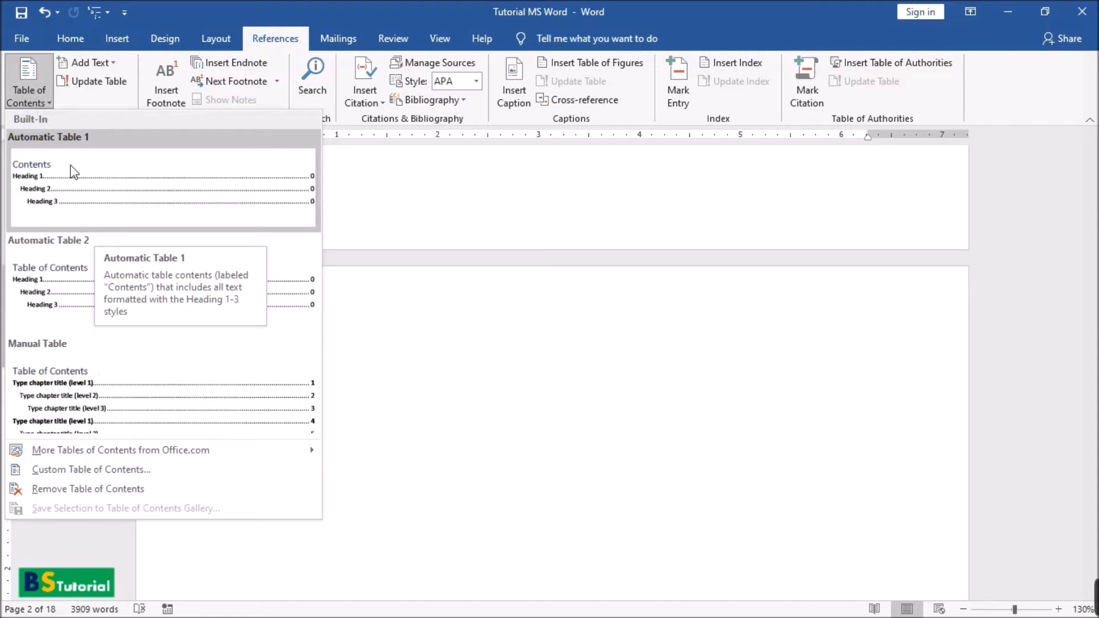
left_click(101, 184)
- Review the inserted table of contents, checking its heading levels, entries and page numbers
scroll(507, 366, "down", 2)
scroll(509, 369, "up", 8)
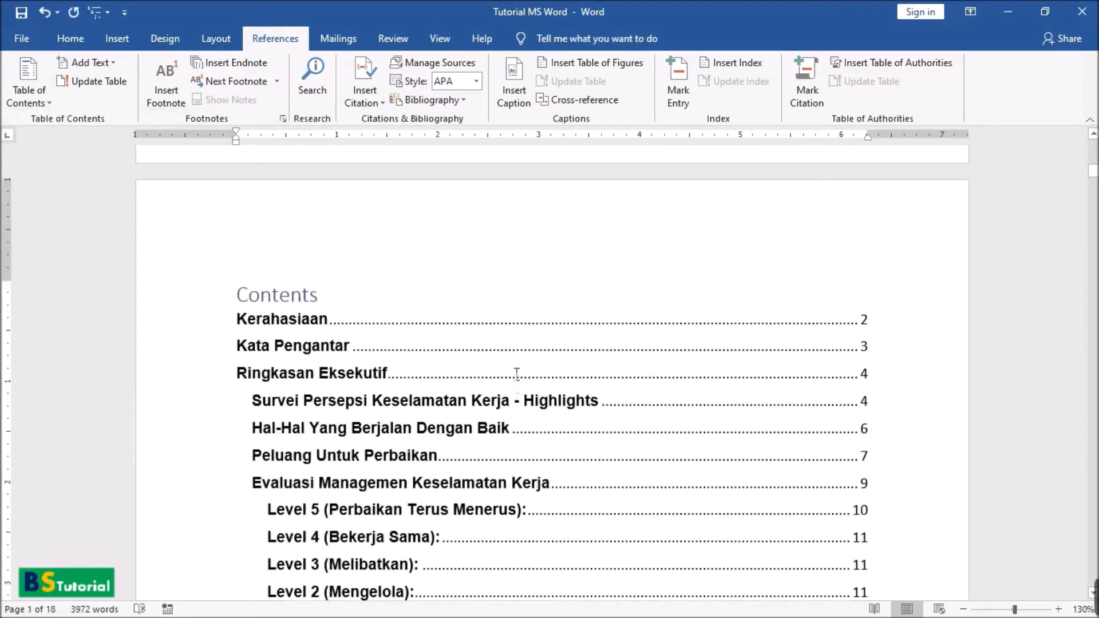
scroll(517, 374, "down", 2)
scroll(523, 397, "up", 2)
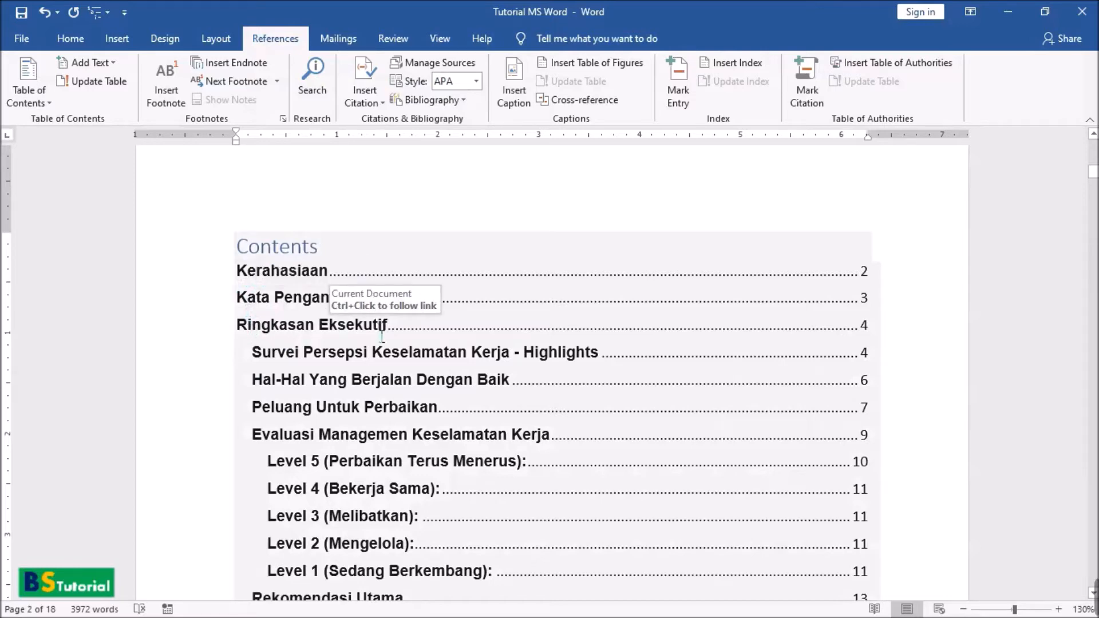
scroll(380, 418, "down", 3)
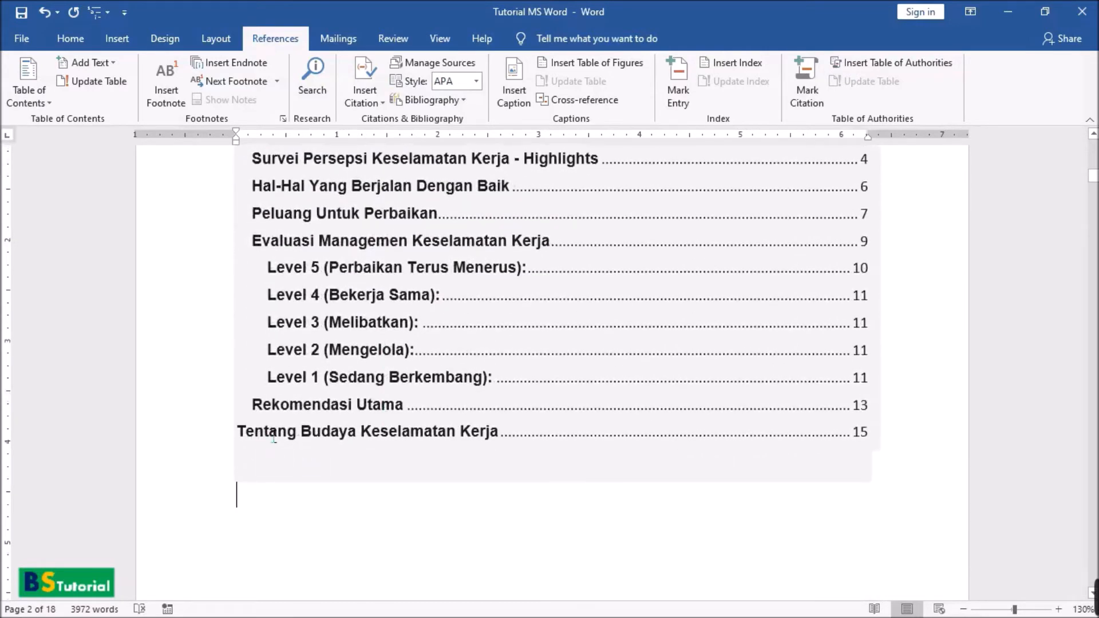
scroll(522, 445, "up", 3)
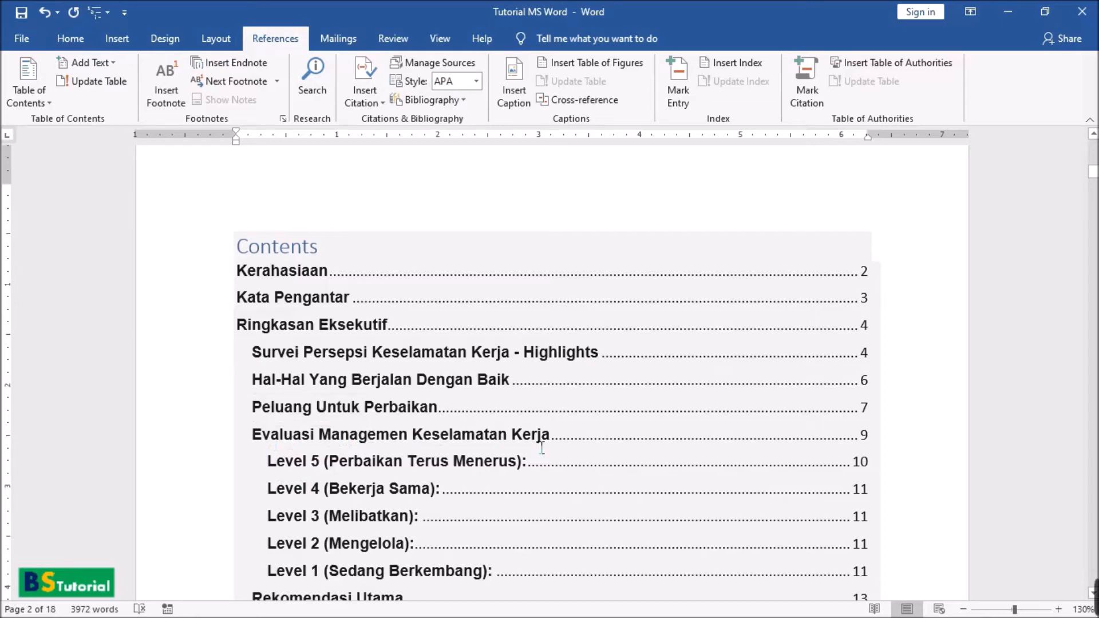
scroll(541, 448, "down", 3)
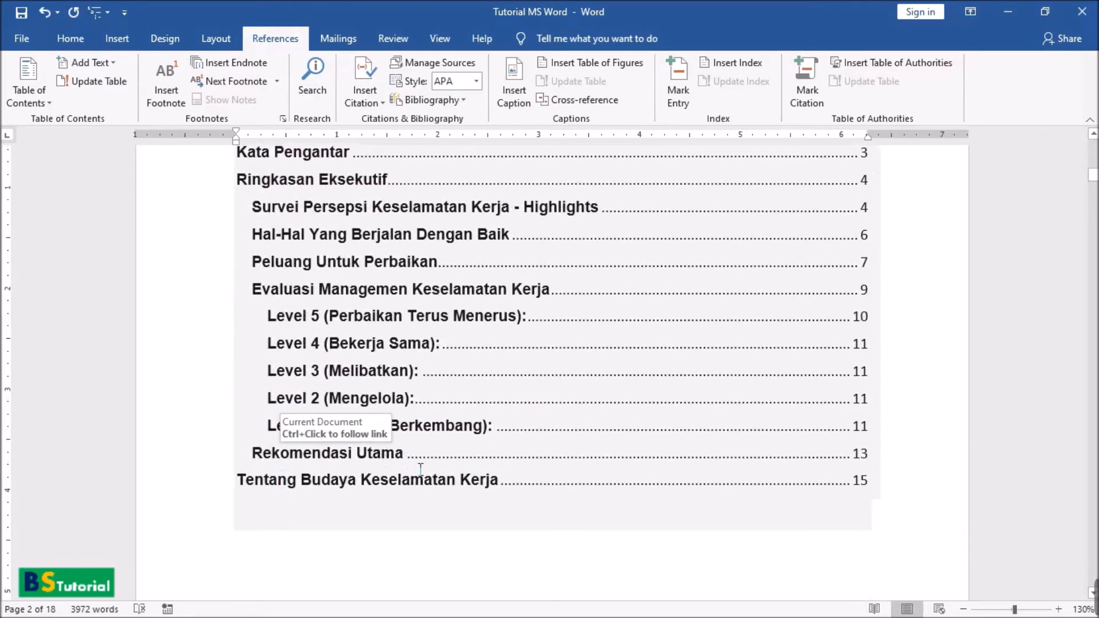
scroll(415, 466, "up", 1)
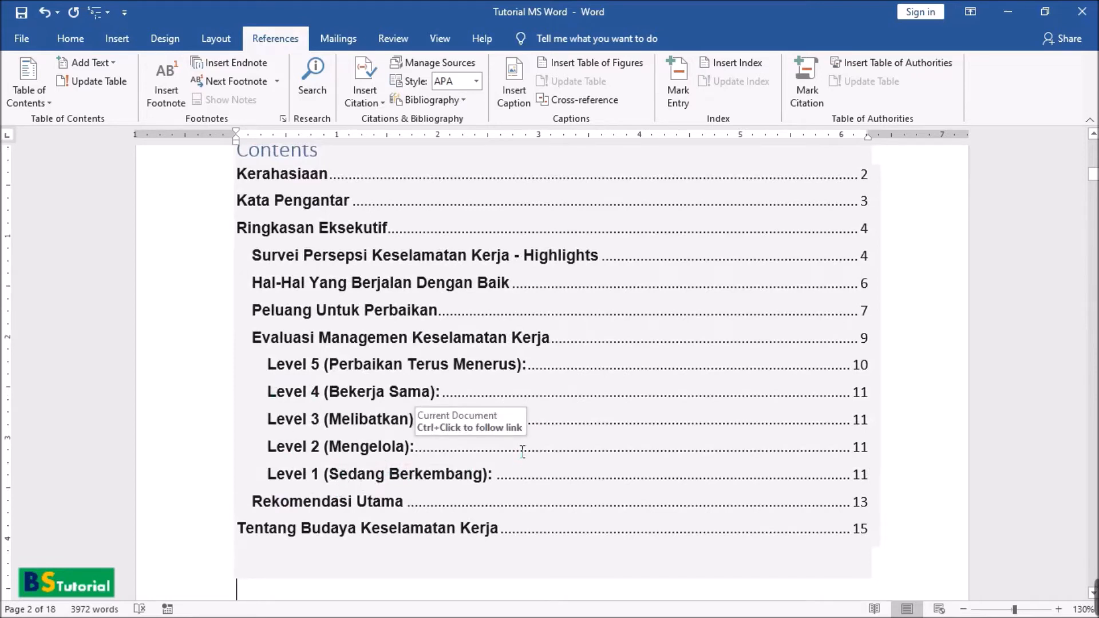
scroll(522, 451, "up", 3)
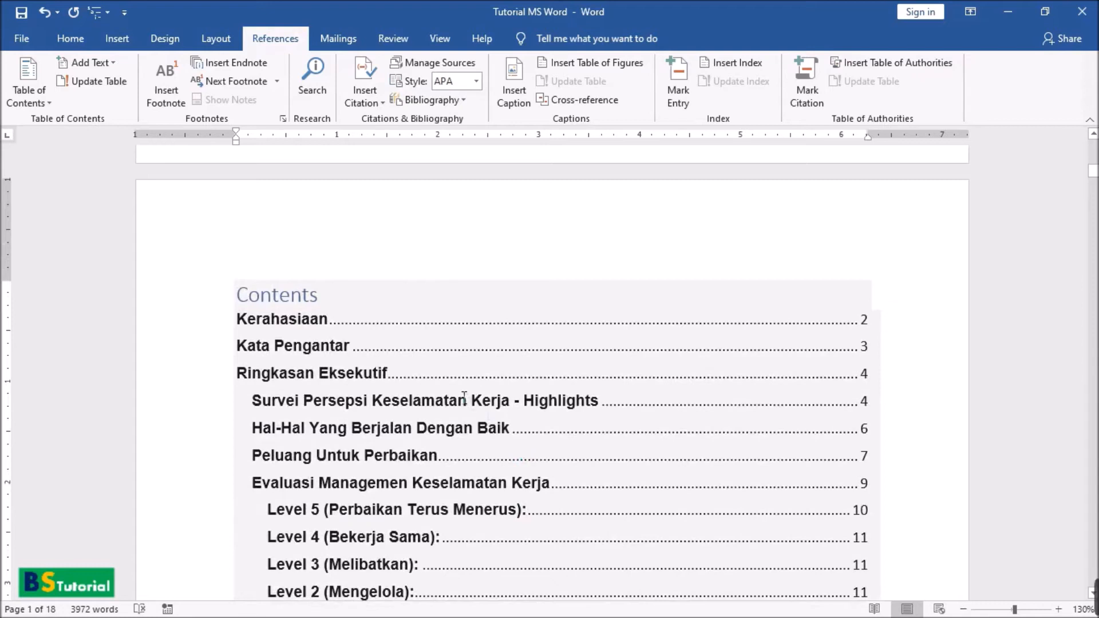
- Replace the table of contents title with "Daftar Isi" and make it bold
left_click(297, 301)
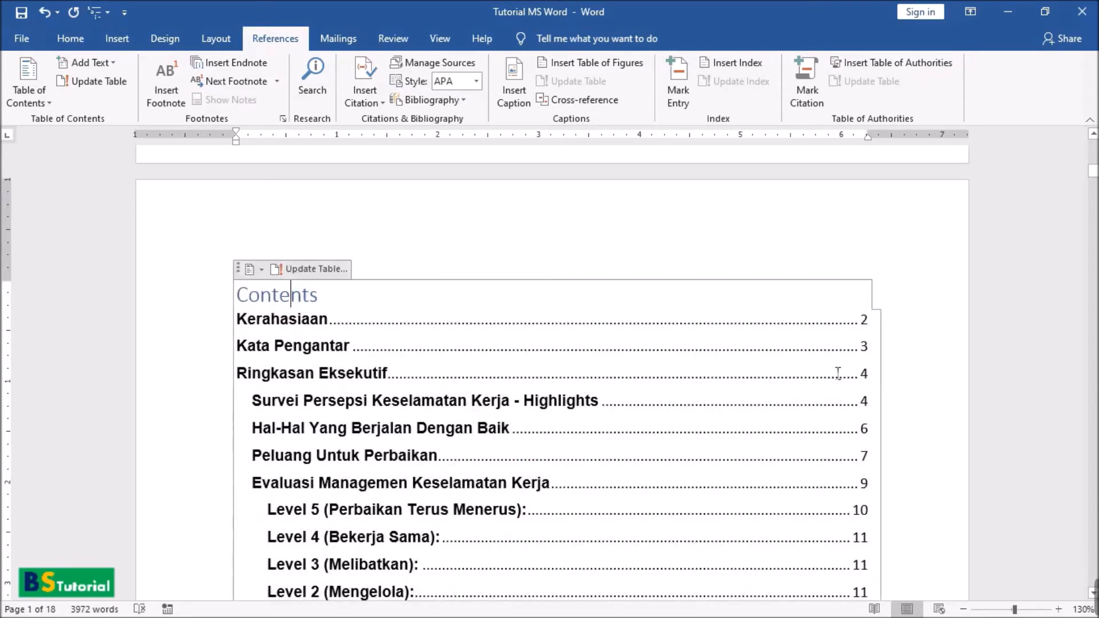
key("shift+Down")
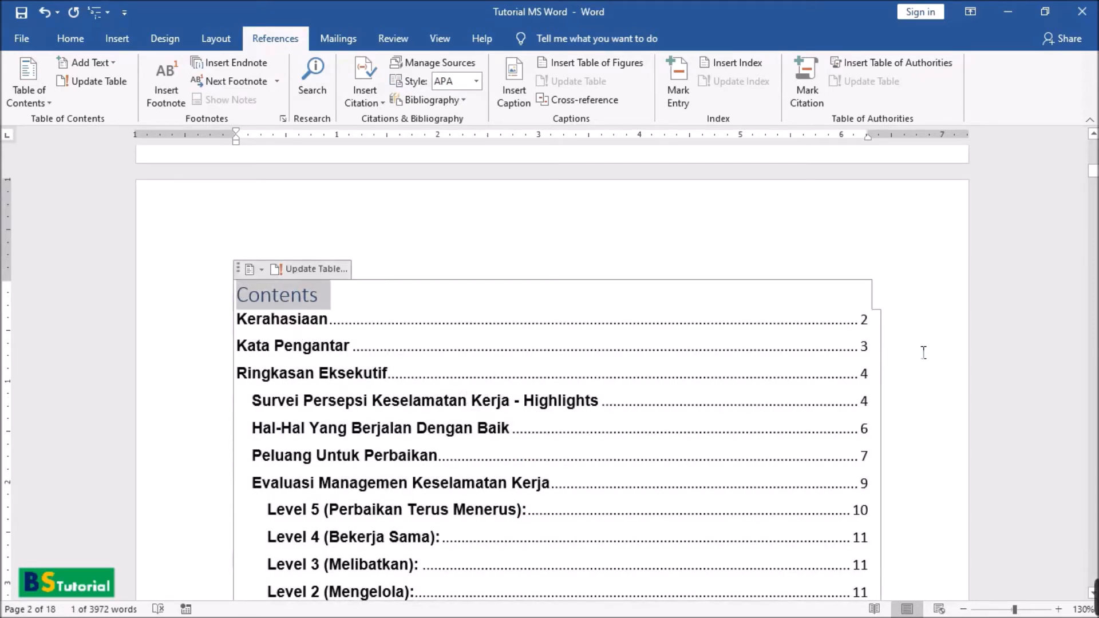
type("Daf")
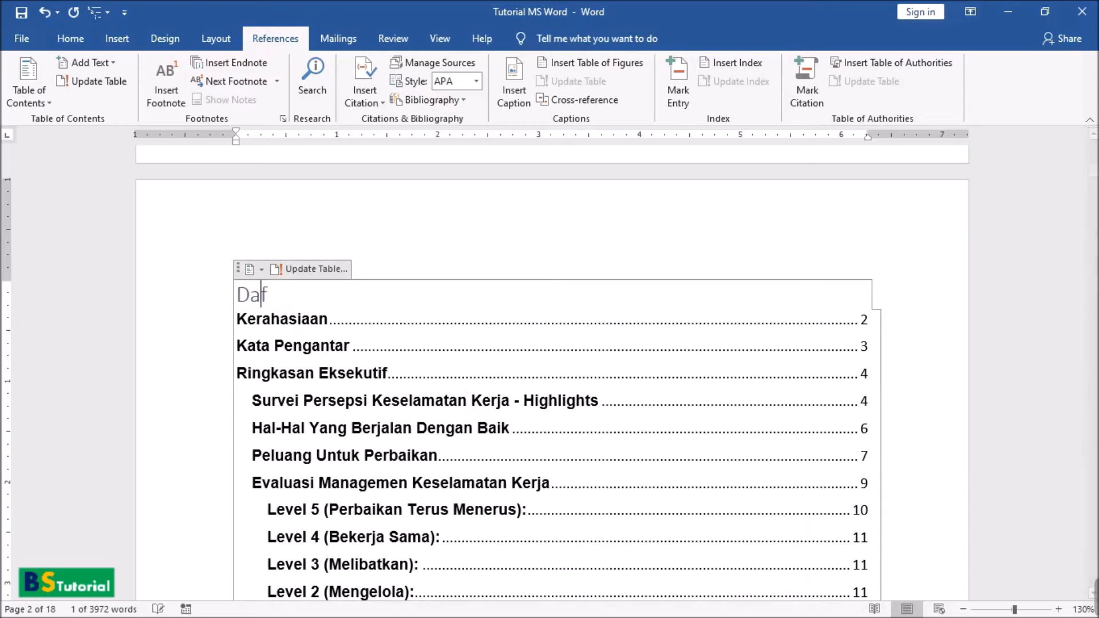
type("tar Isi")
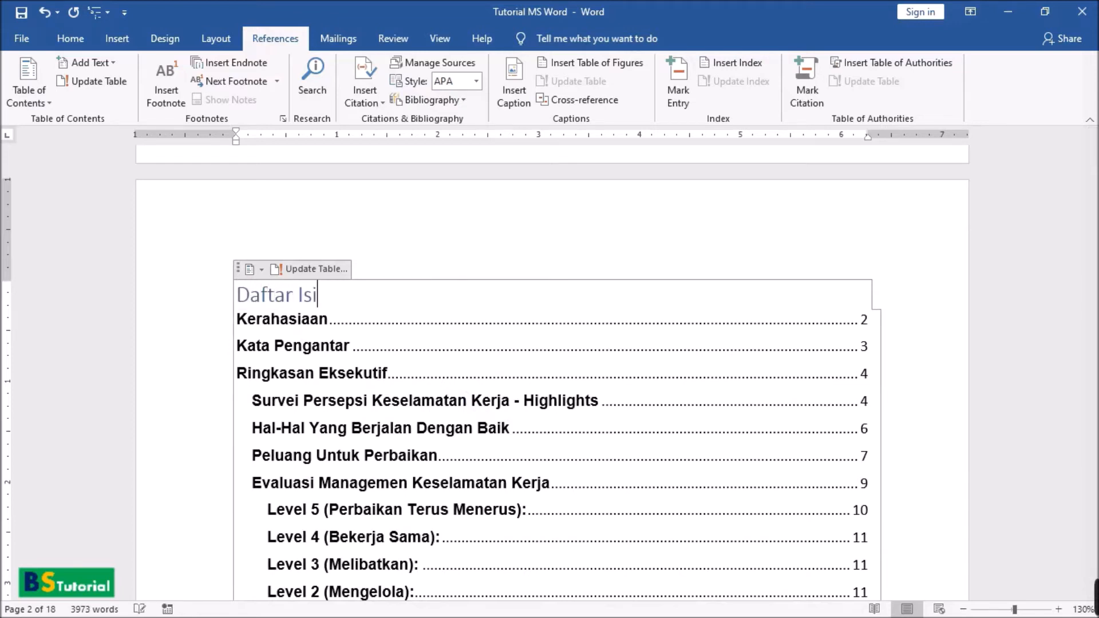
key("shift+Home")
key("ctrl+b")
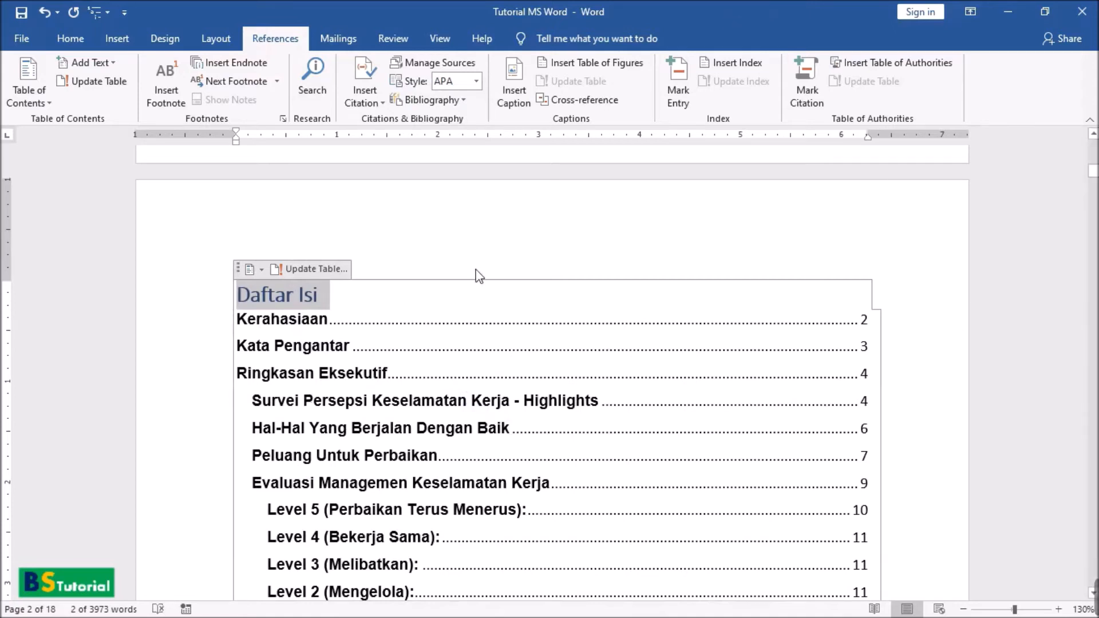
left_click(474, 309)
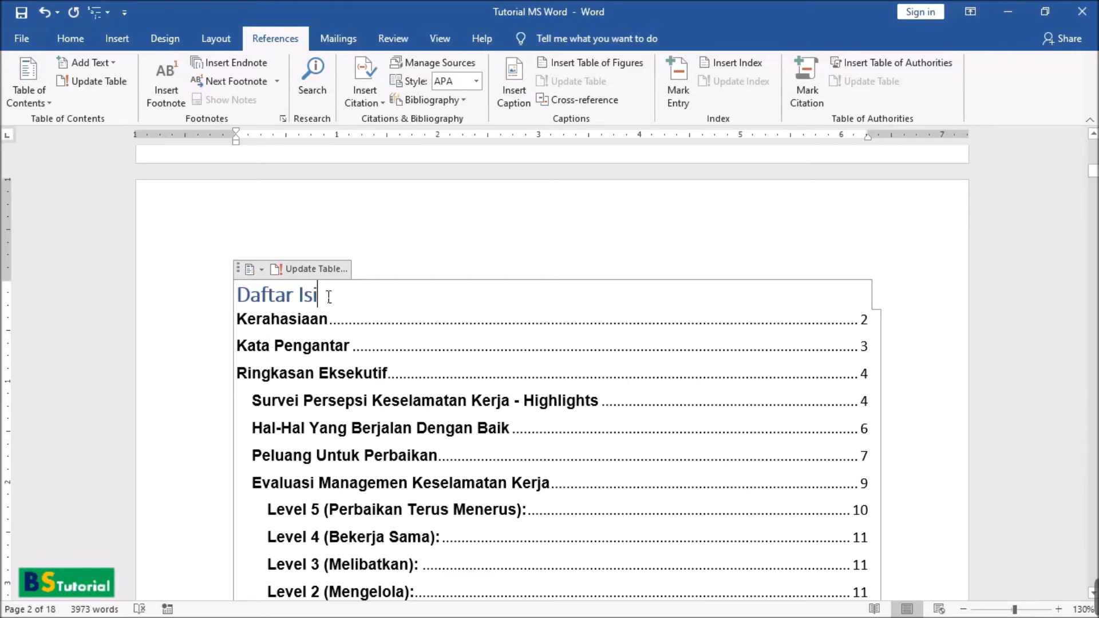
- Update the entire table of contents, including its entries and page numbers
left_click(324, 269)
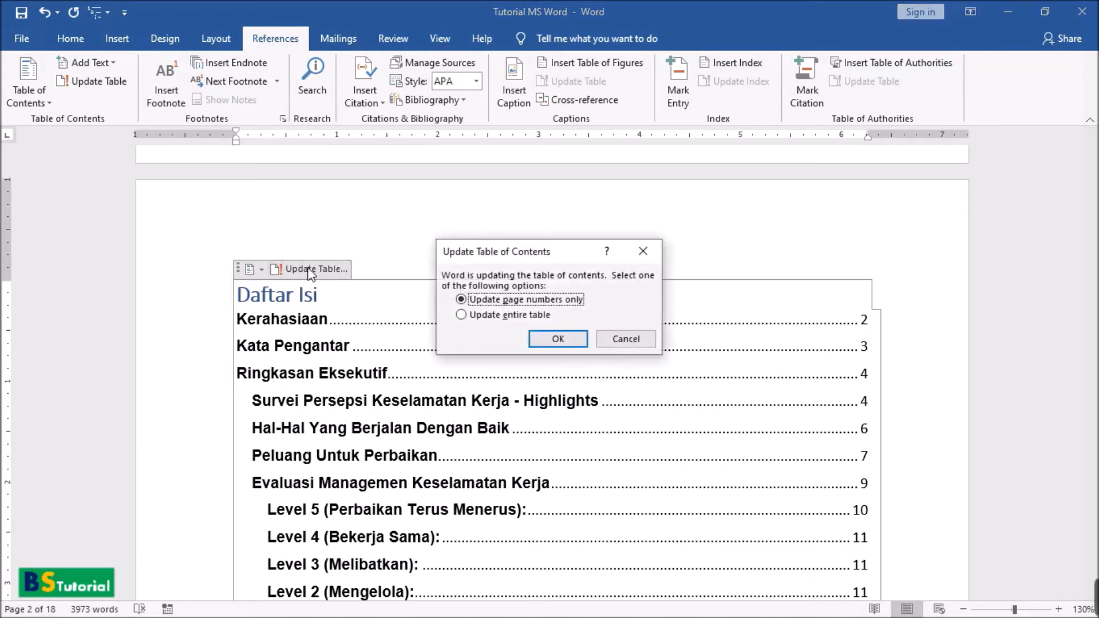
left_click(486, 315)
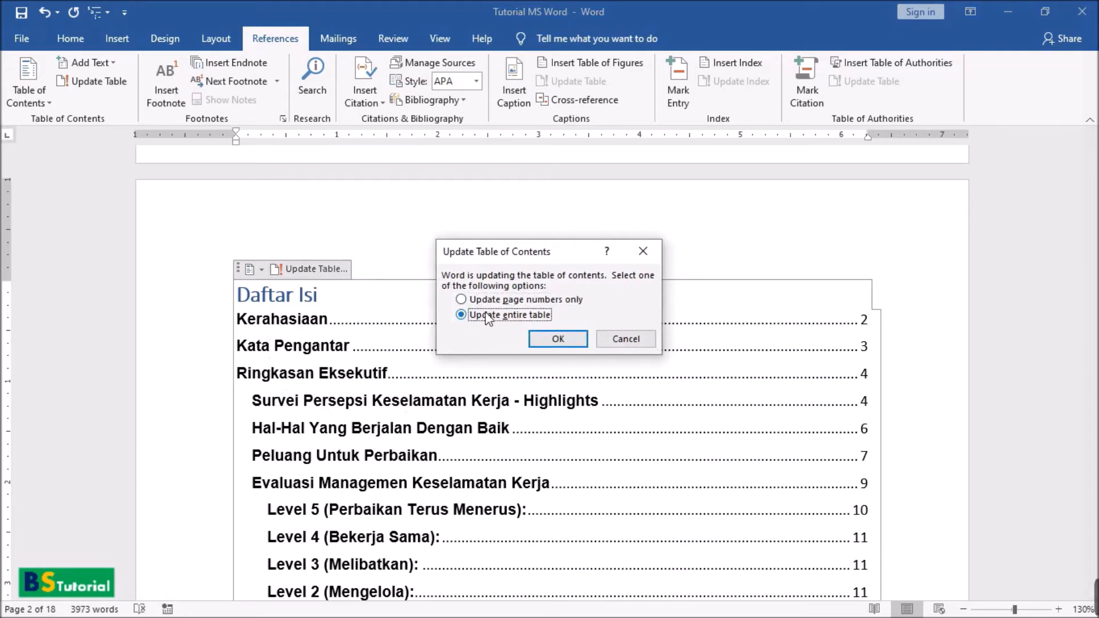
left_click(561, 340)
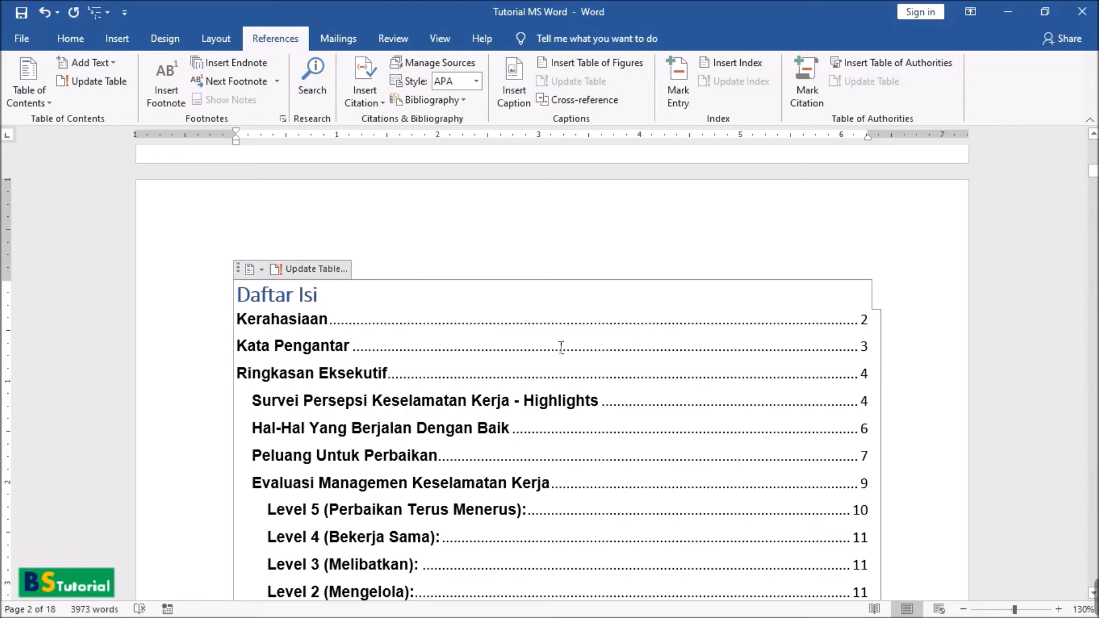
scroll(555, 352, "down", 10)
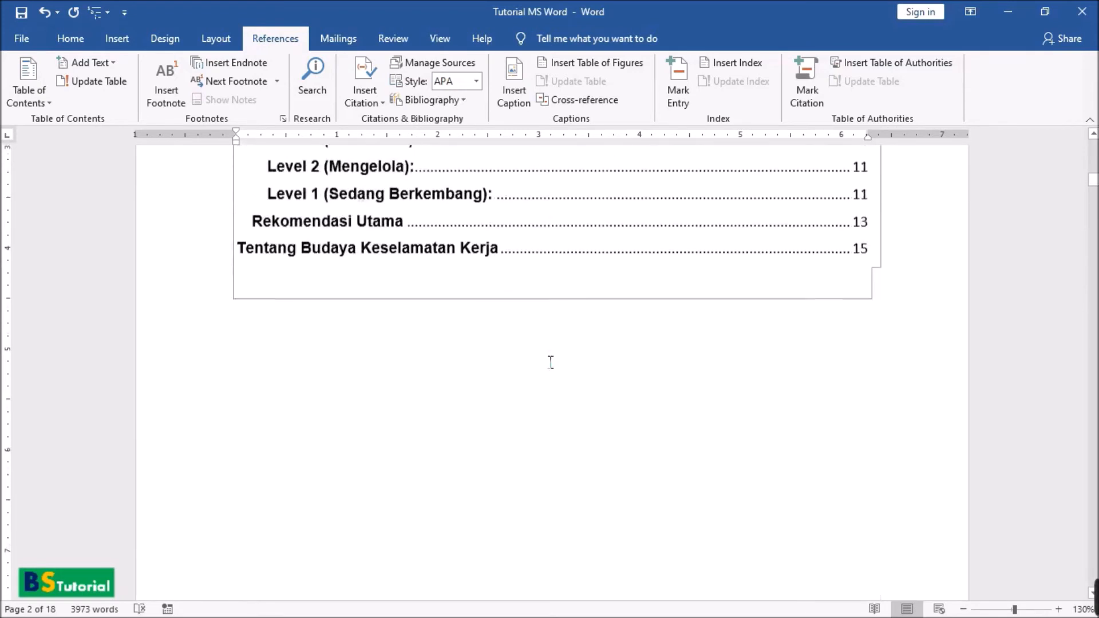
scroll(549, 411, "down", 5)
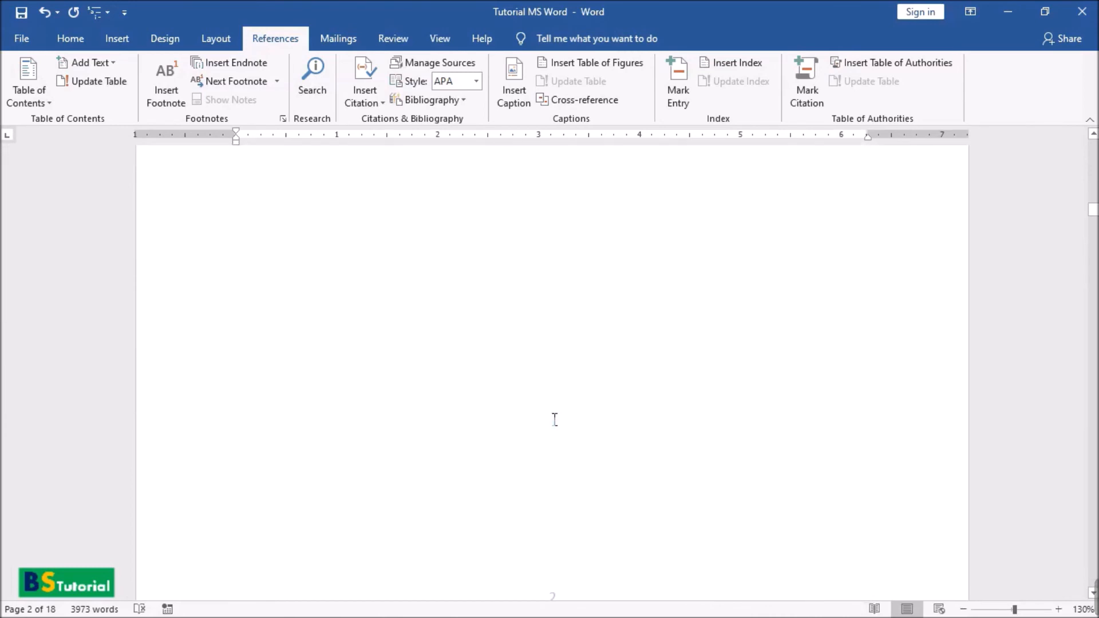
- Insert a page break directly before the "Kata Pengantar" heading and check the resulting blank page
scroll(555, 419, "down", 5)
scroll(554, 418, "up", 3)
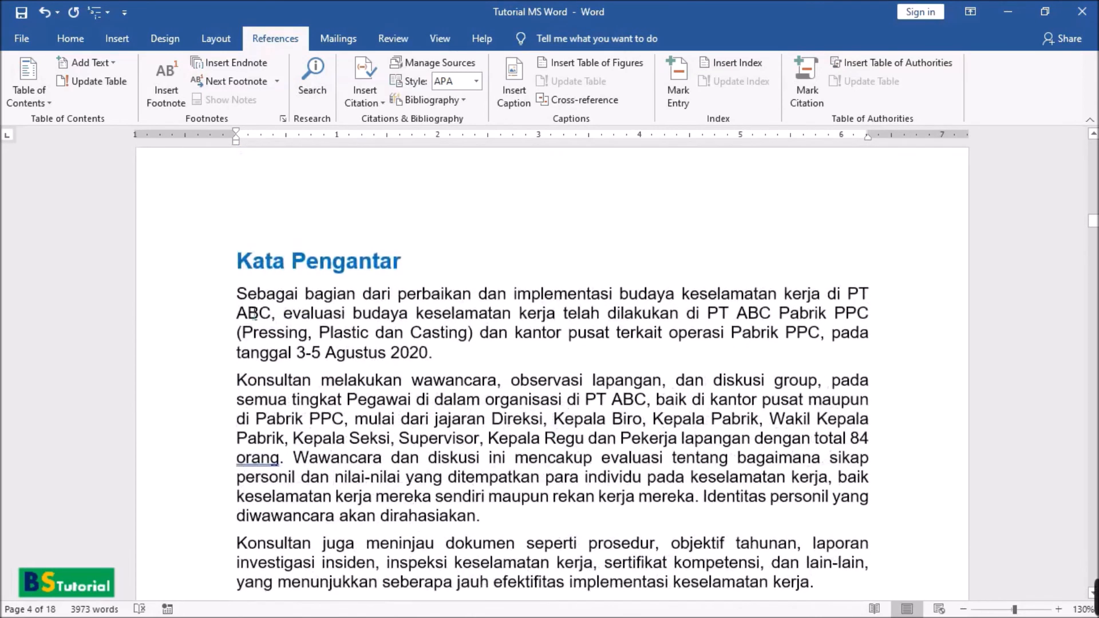
left_click(237, 261)
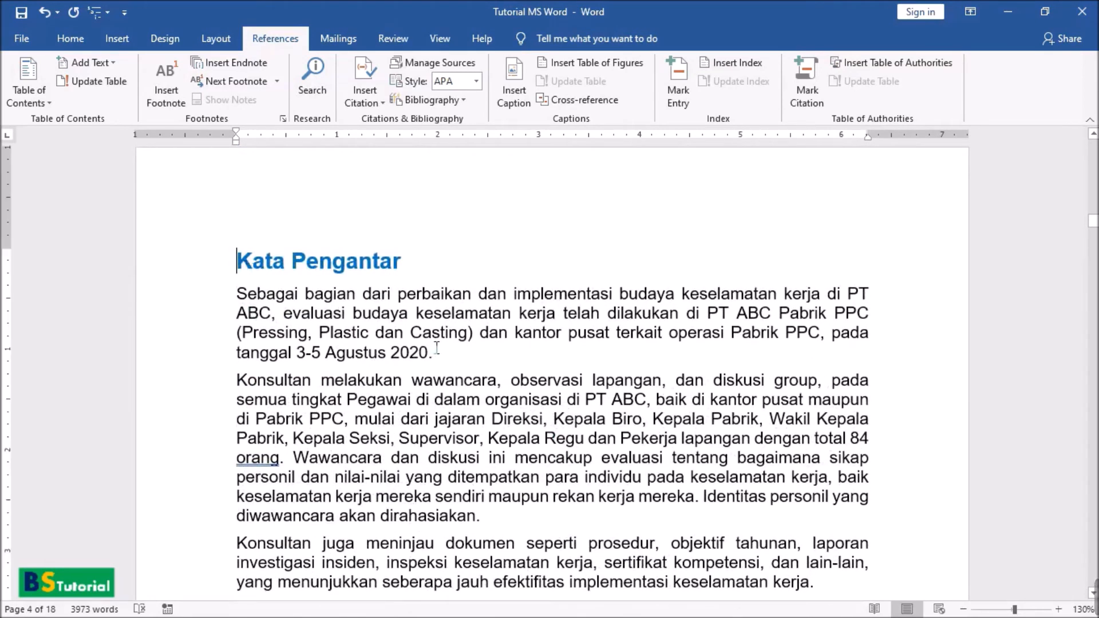
scroll(437, 347, "down", 15)
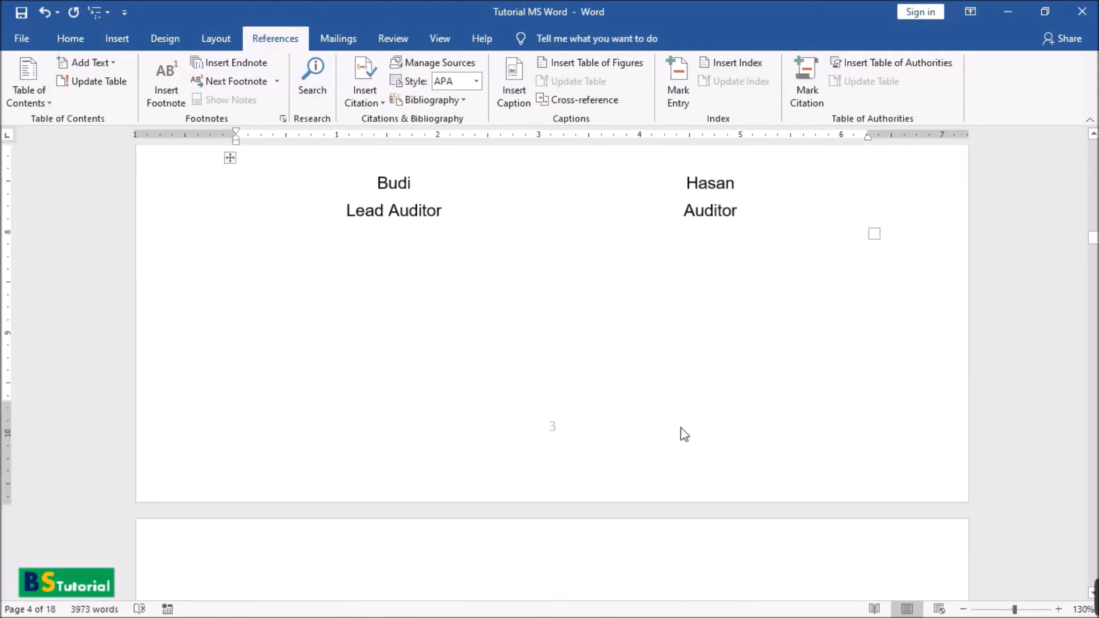
scroll(572, 433, "up", 15)
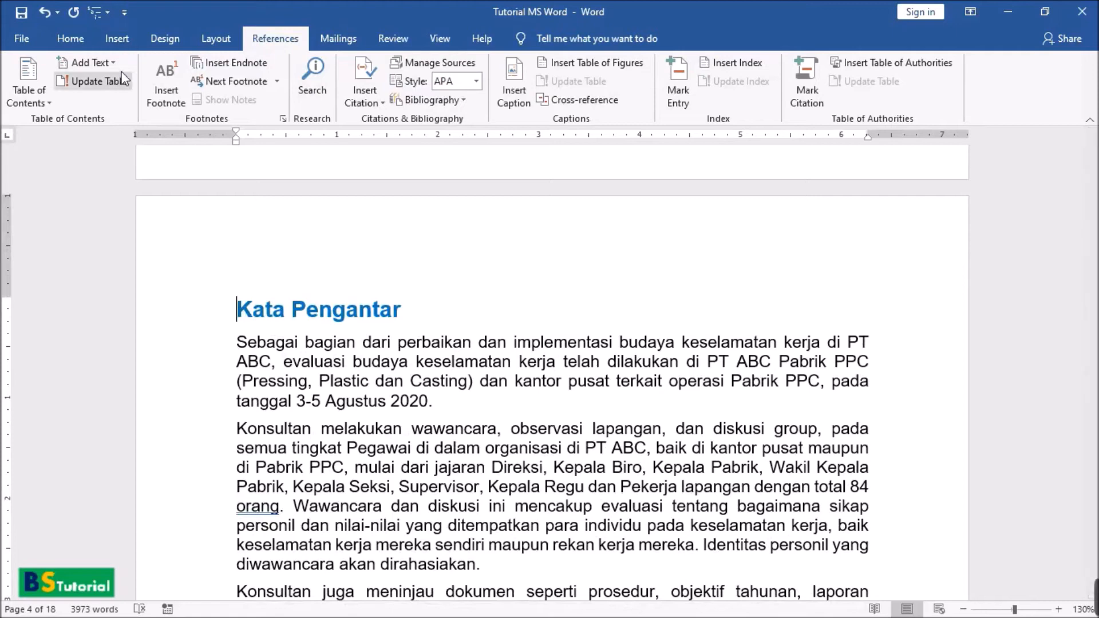
left_click(117, 38)
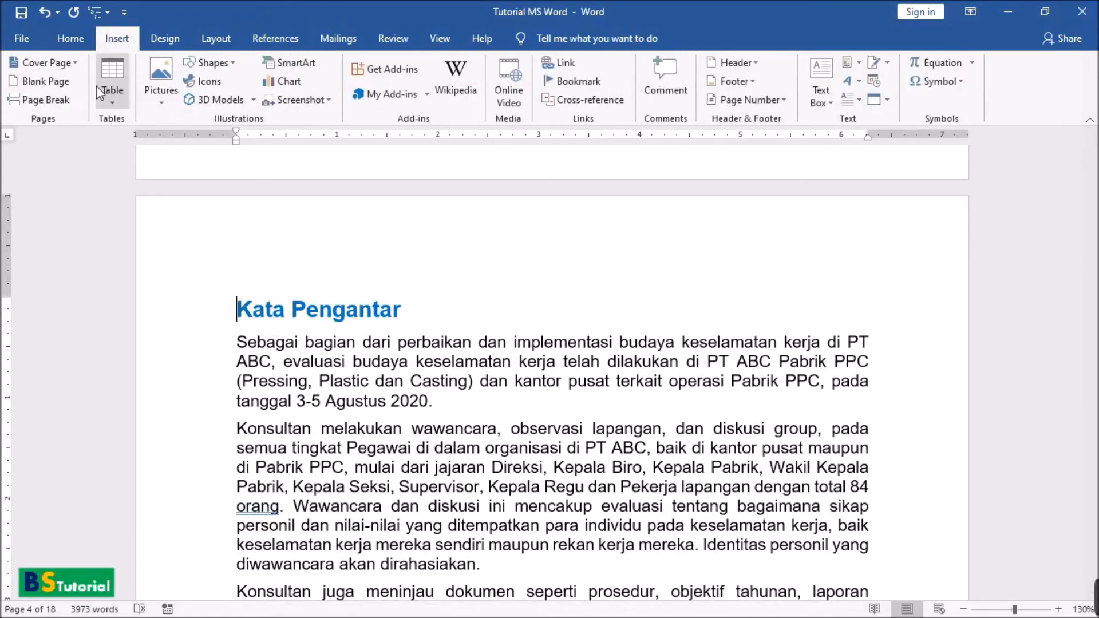
left_click(46, 99)
scroll(497, 441, "down", 1)
scroll(380, 282, "up", 7)
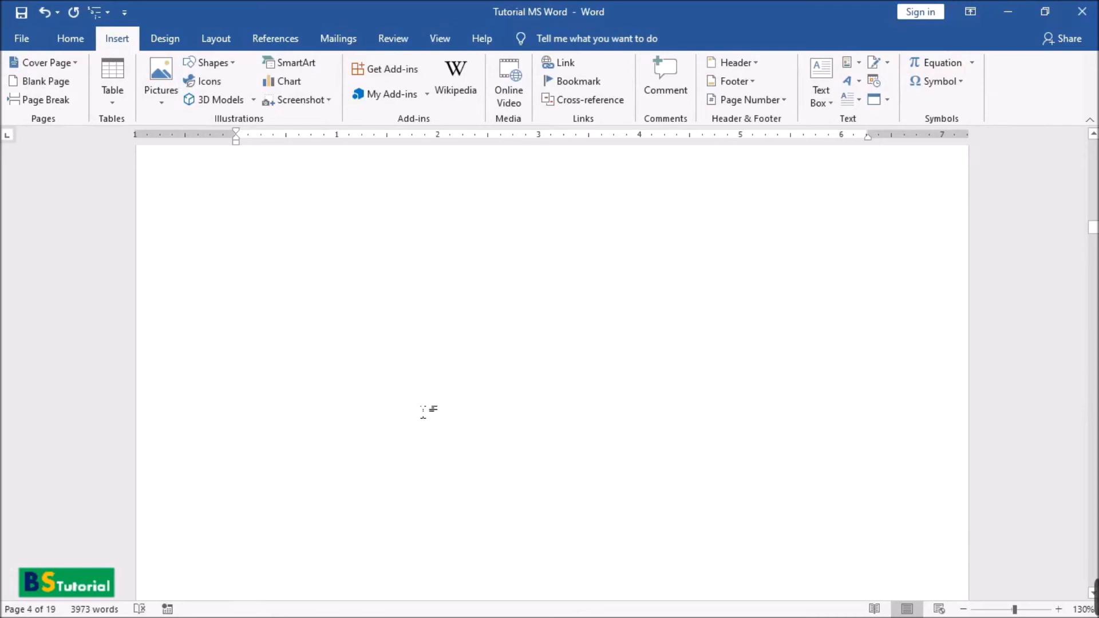
scroll(416, 378, "down", 8)
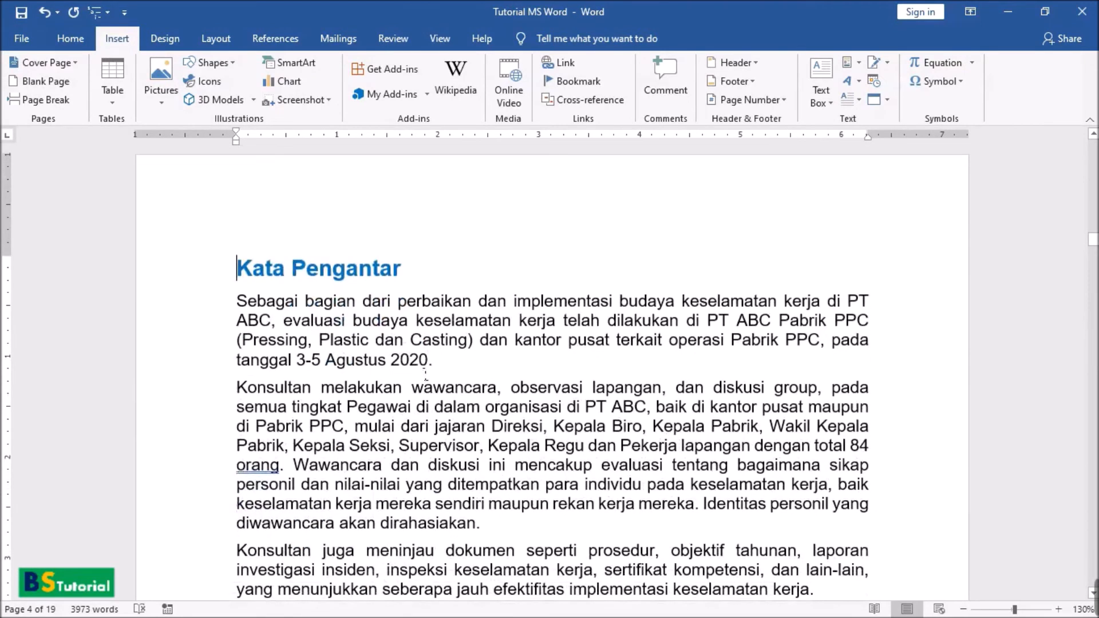
scroll(424, 366, "up", 4)
scroll(424, 364, "up", 4)
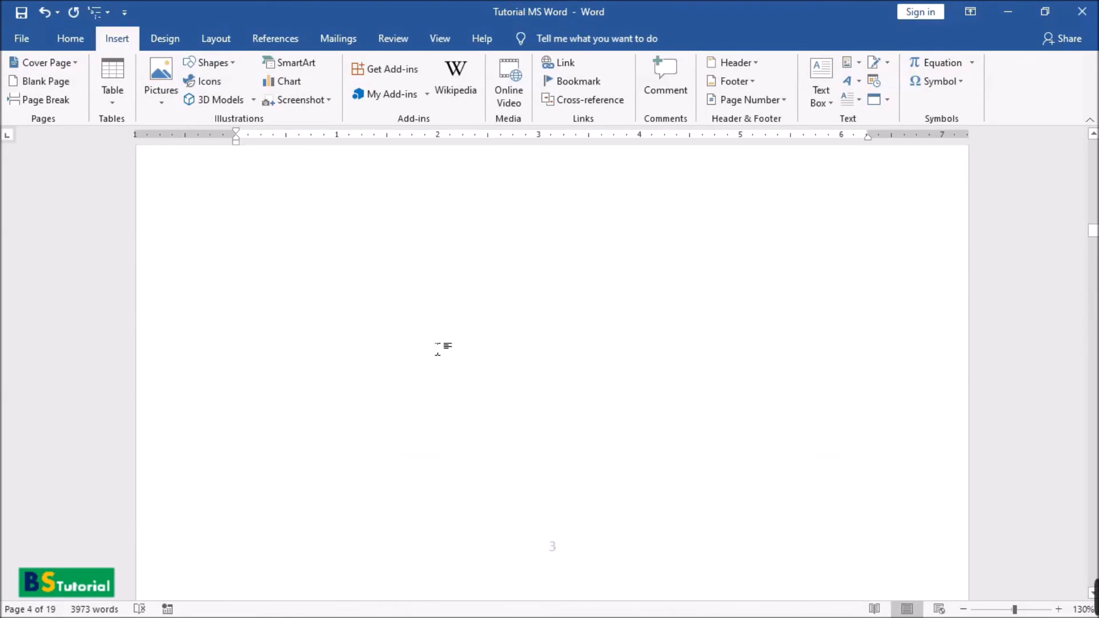
scroll(448, 331, "down", 10)
scroll(446, 331, "up", 8)
- Update the entire "Daftar Isi" table of contents to account for the page added before "Kata Pengantar"
scroll(447, 330, "up", 15)
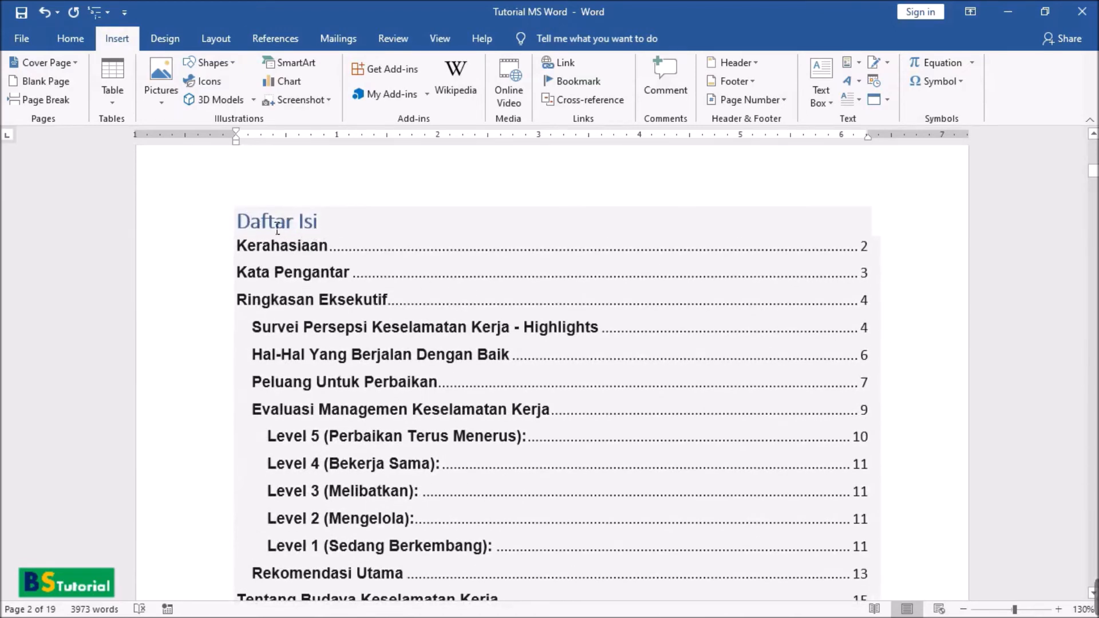
left_click(267, 226)
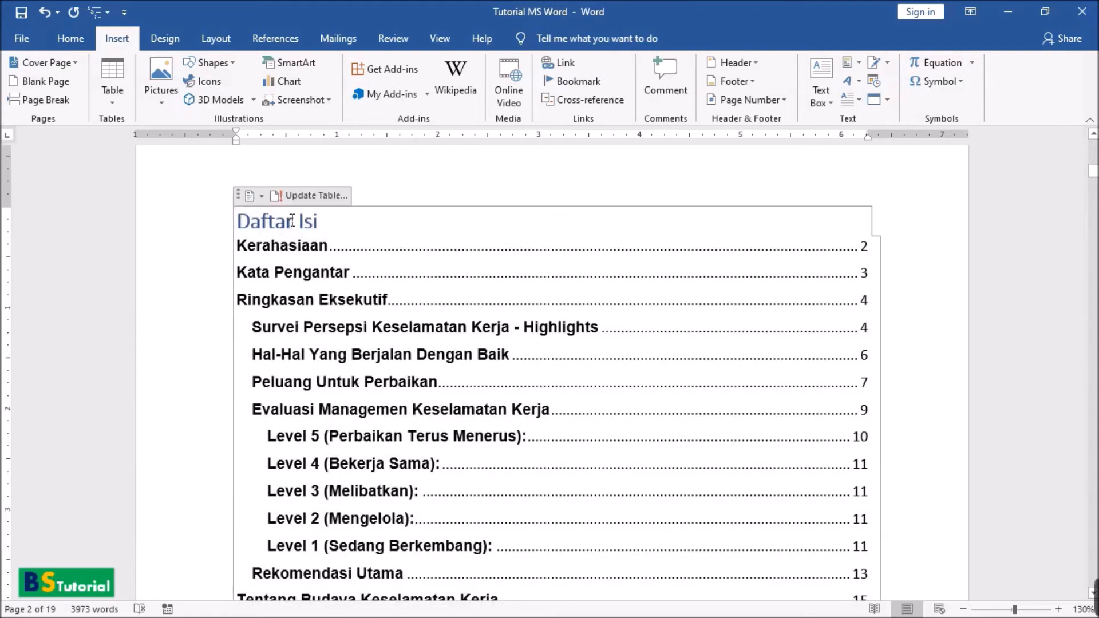
left_click(315, 195)
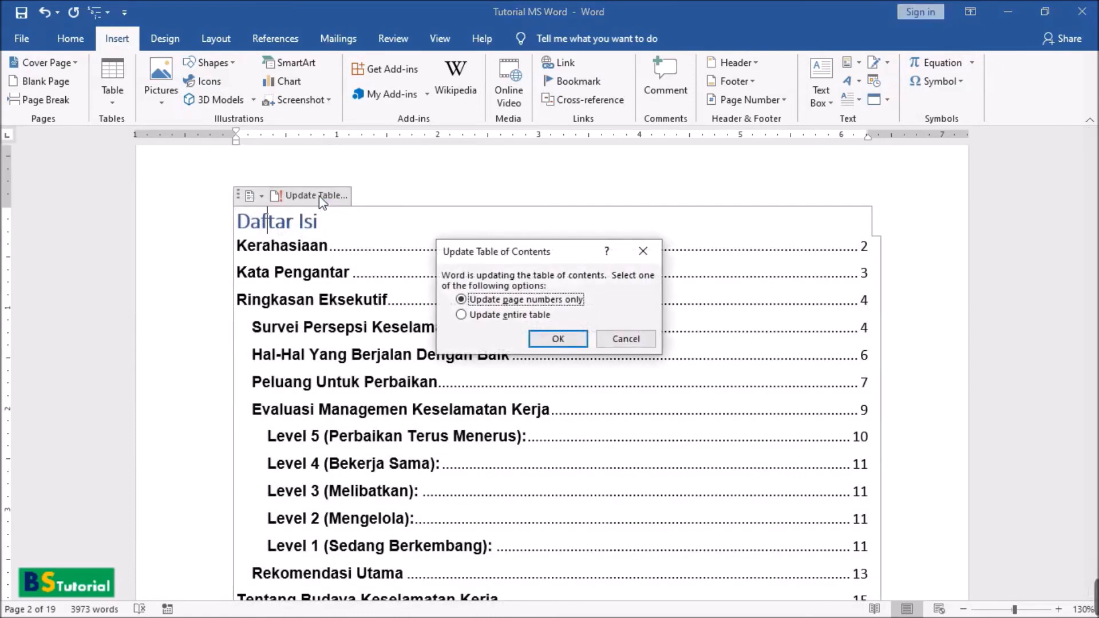
left_click(487, 316)
left_click(558, 339)
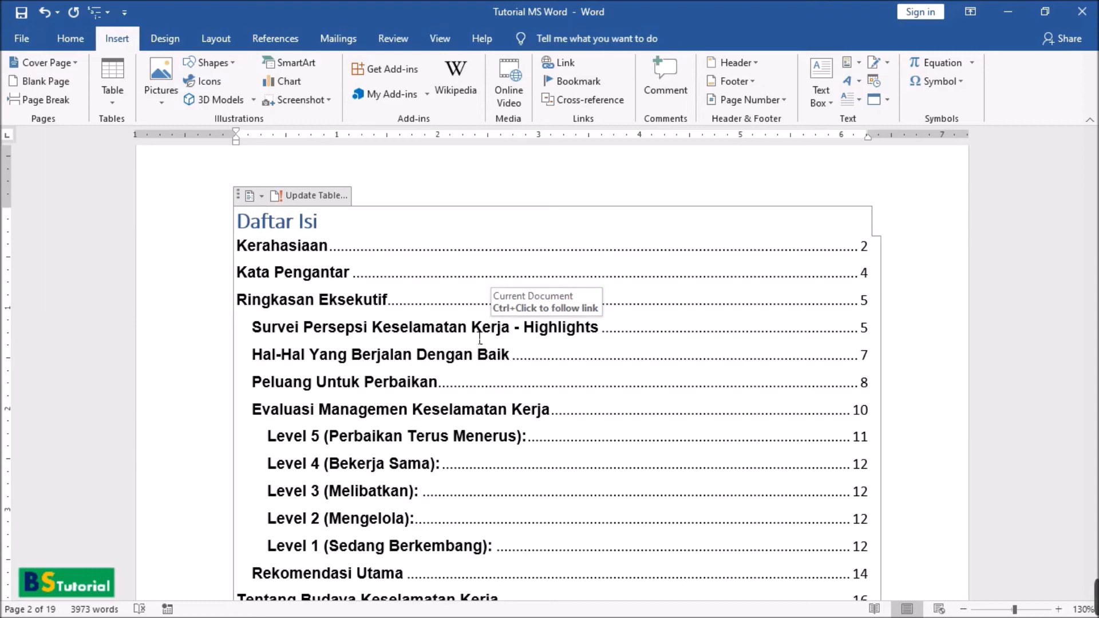
- Delete the page break and the empty line on the blank page between the "Kerahasiaan" and "Kata Pengantar" sections
scroll(479, 338, "down", 12)
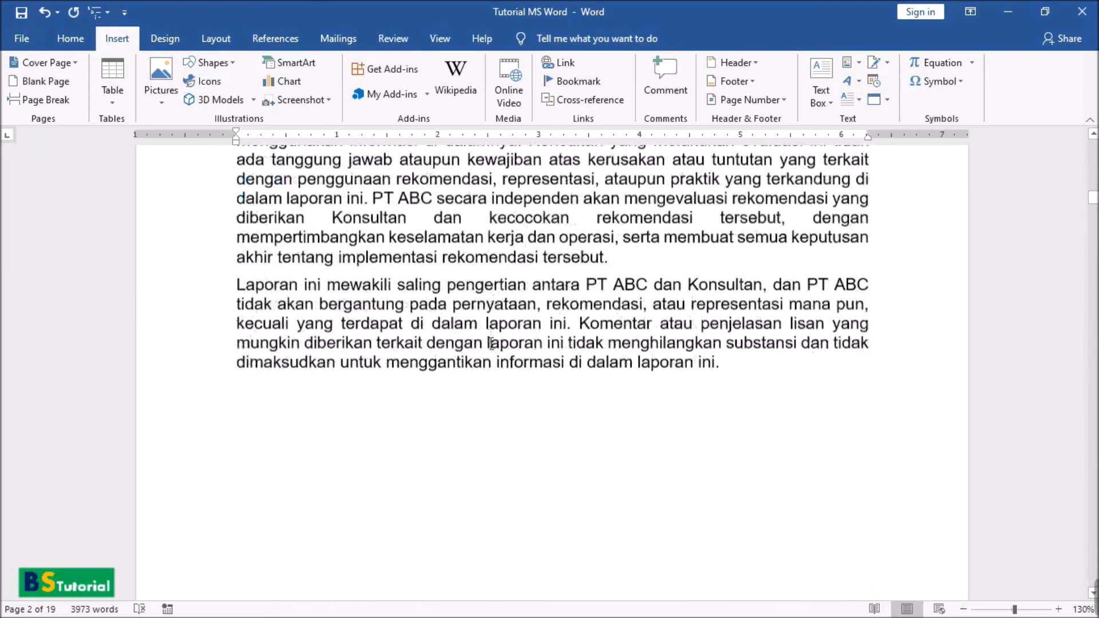
scroll(490, 343, "up", 3)
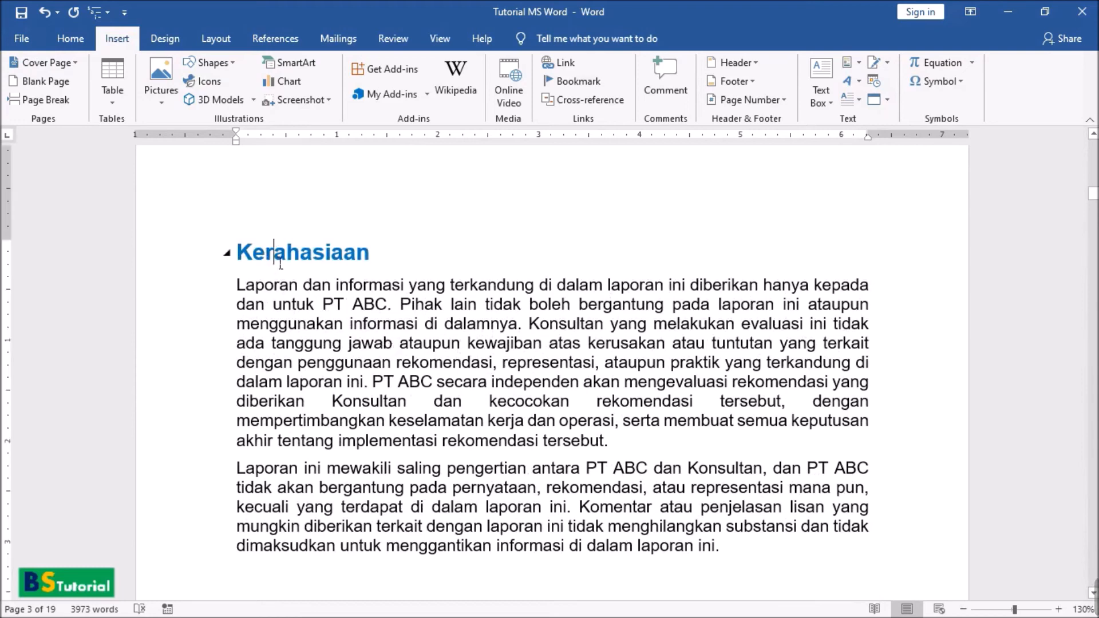
left_click_drag(238, 255, 385, 277)
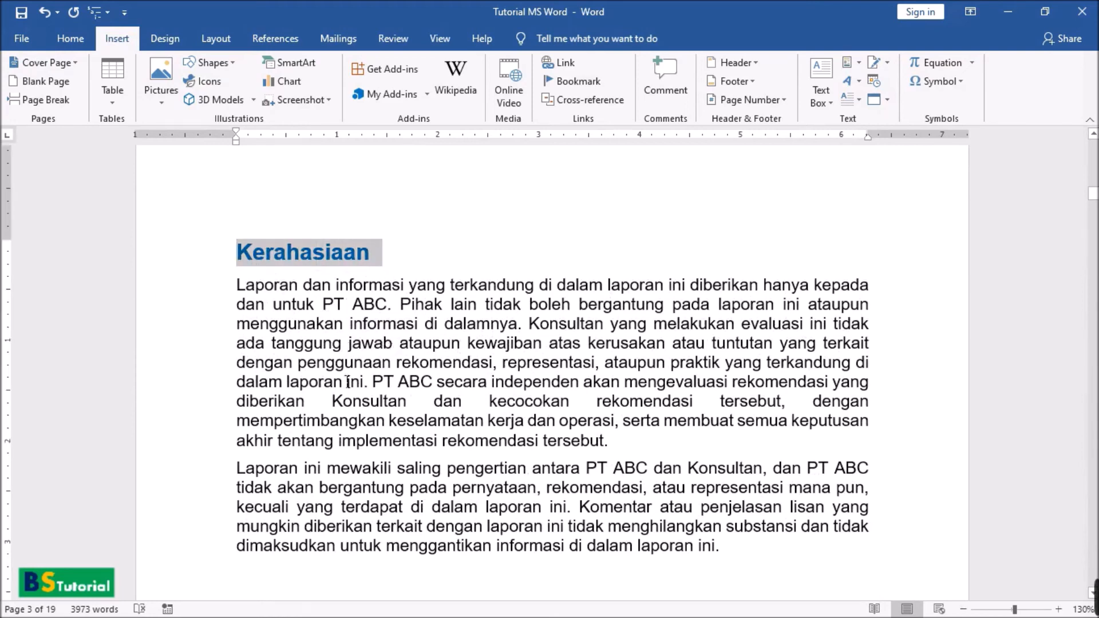
scroll(353, 380, "down", 10)
scroll(355, 380, "down", 6)
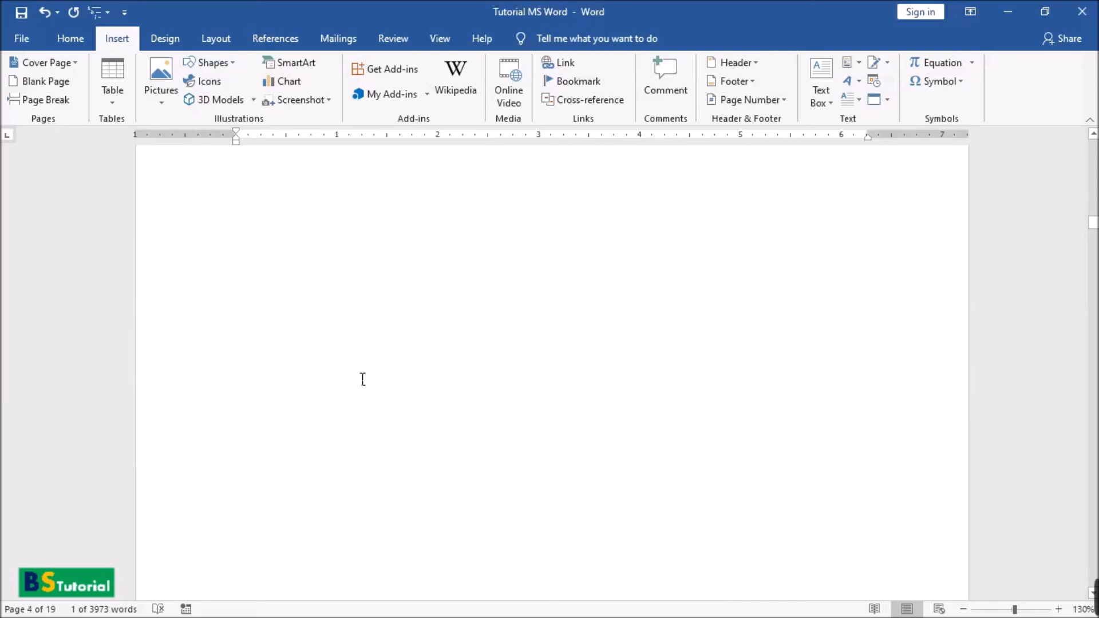
scroll(363, 378, "up", 2)
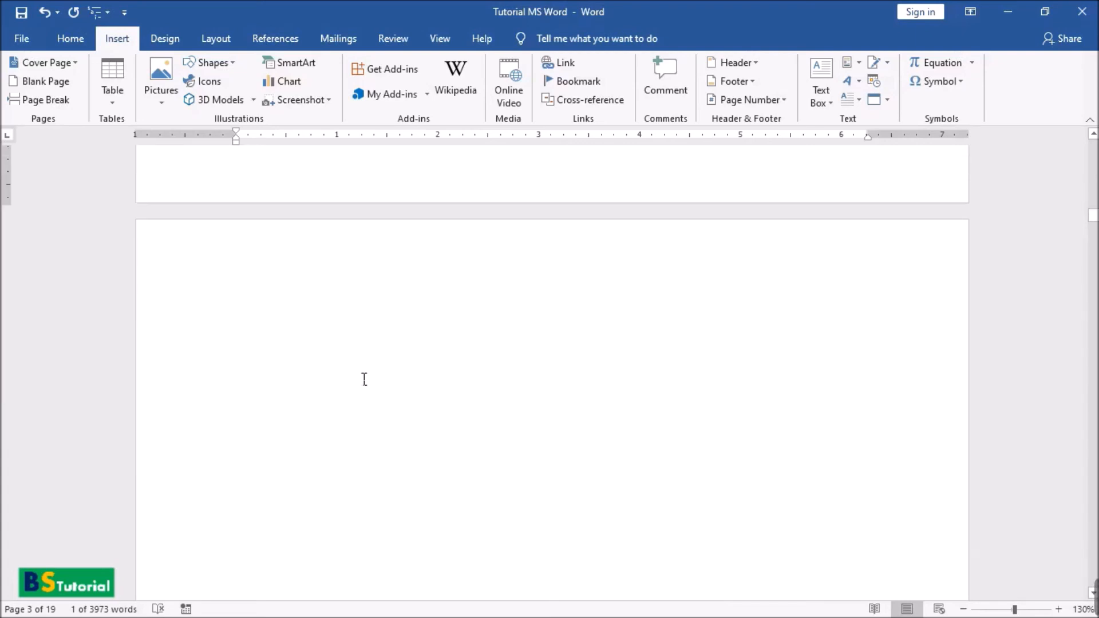
left_click(363, 335)
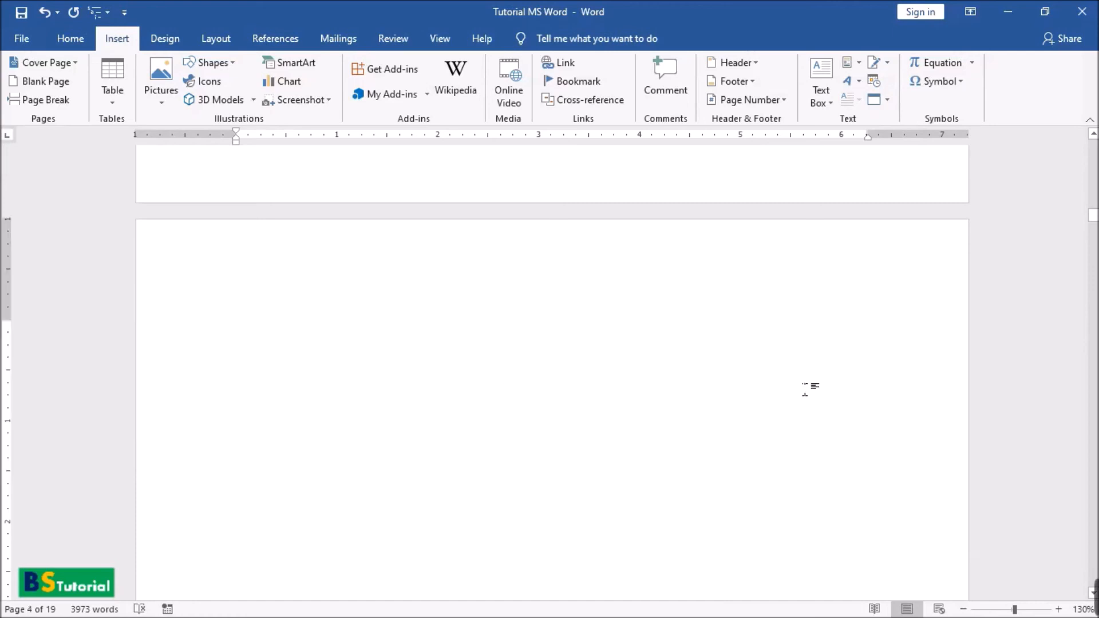
key("BackSpace")
key("BackSpace")
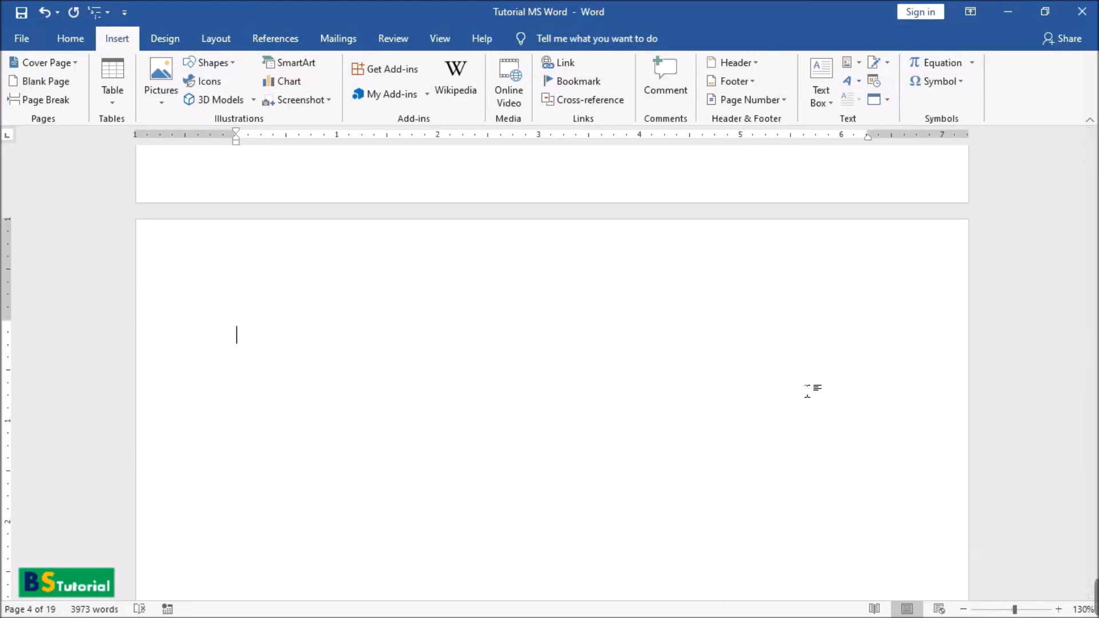
key("Delete")
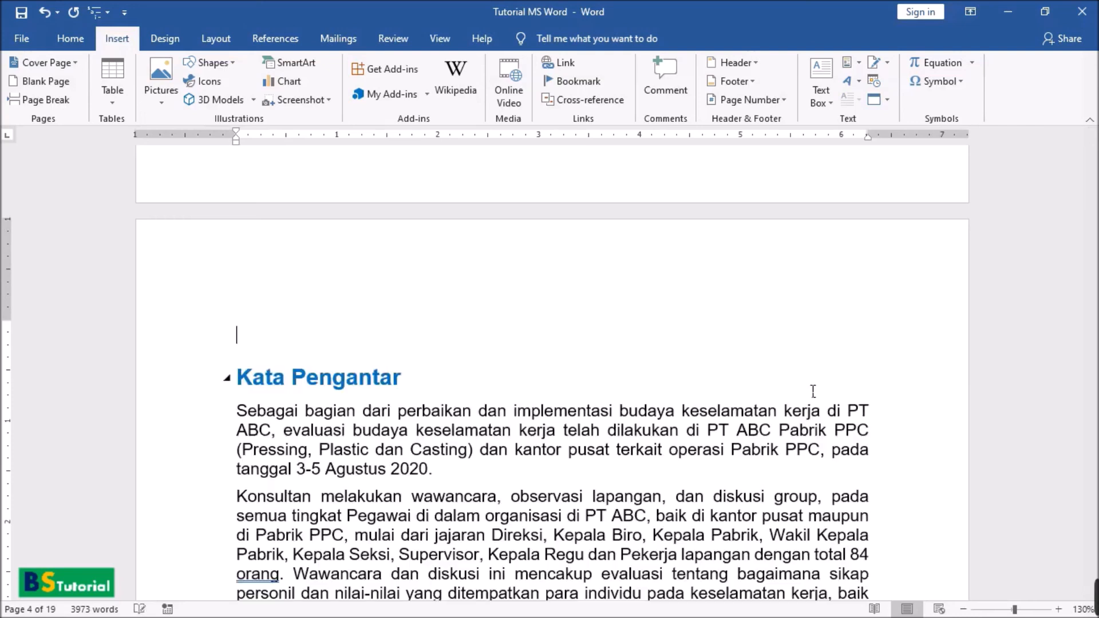
key("Delete")
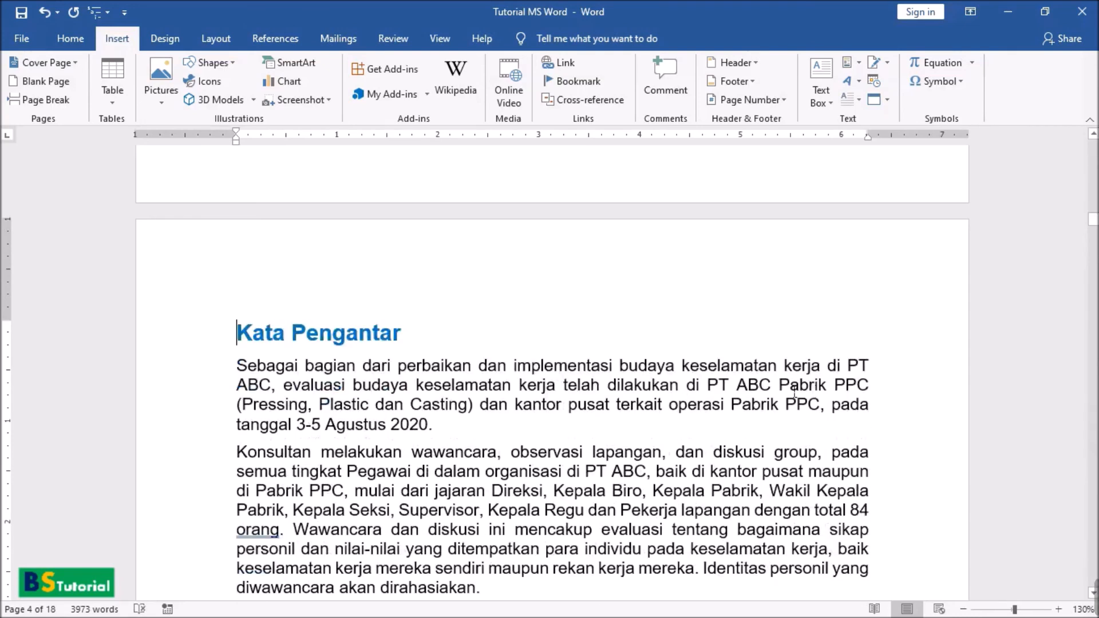
- Update the entire "Daftar Isi" table of contents to match the pagination without the blank page
scroll(560, 443, "up", 15)
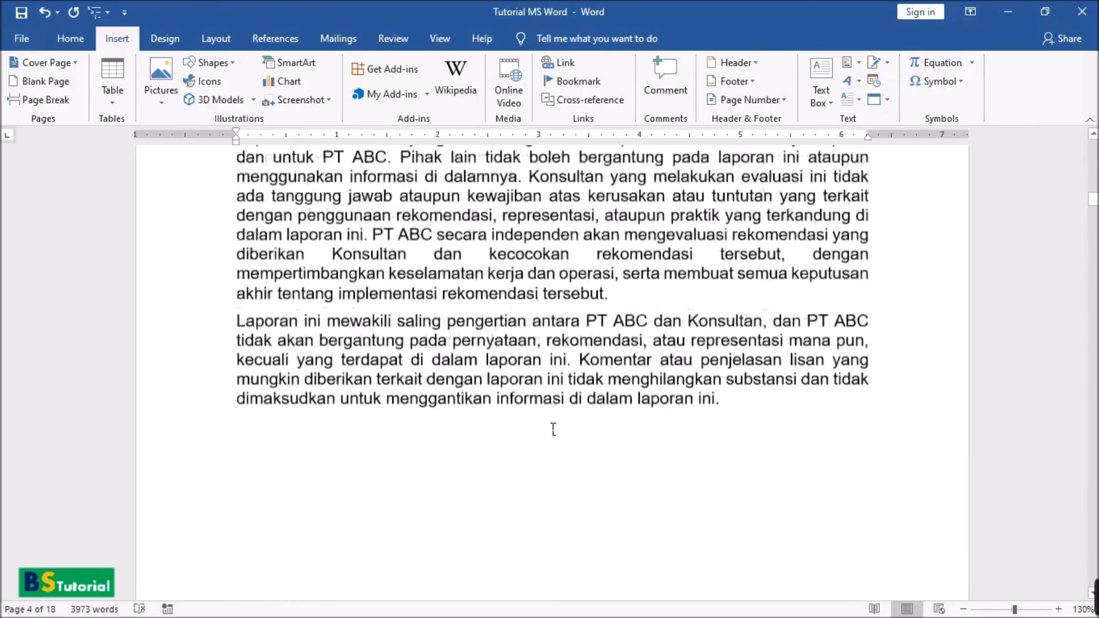
scroll(554, 424, "up", 5)
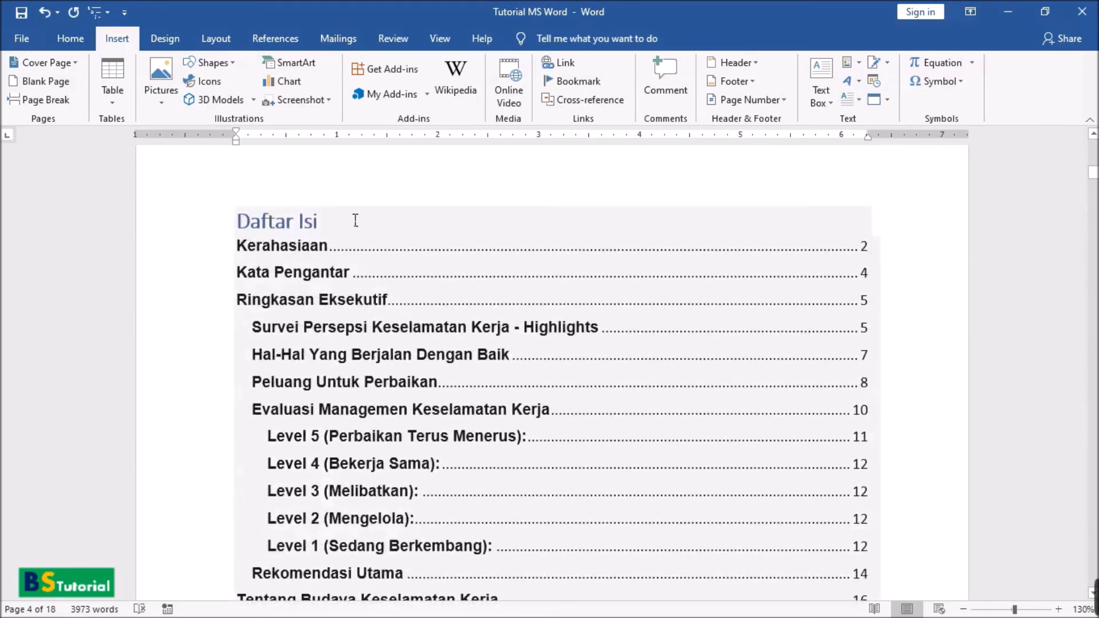
left_click(299, 224)
left_click(317, 196)
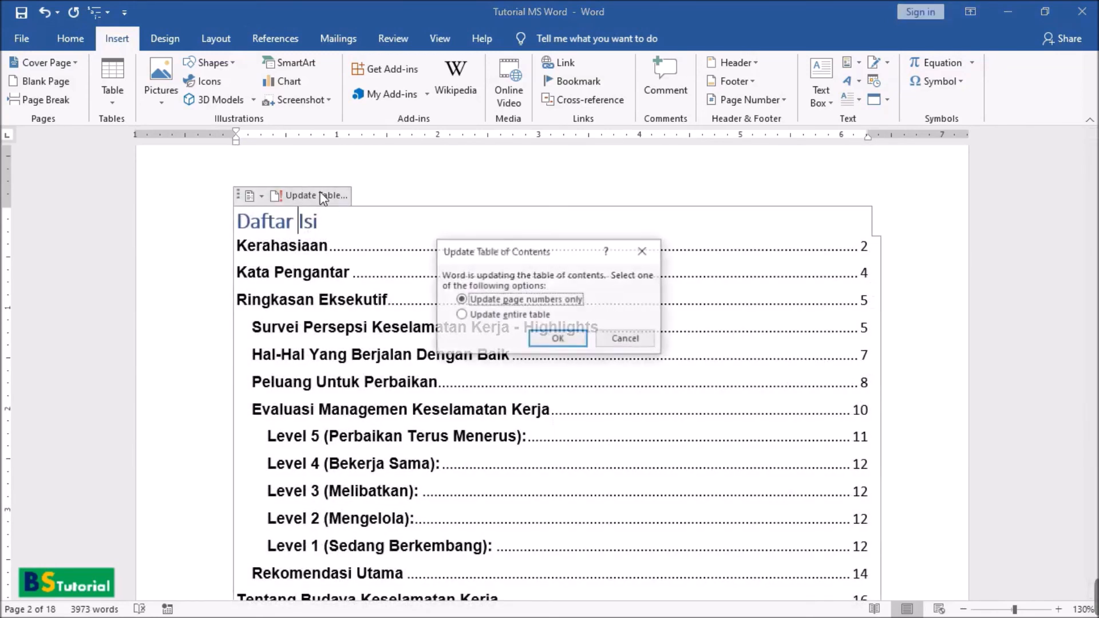
left_click_drag(503, 253, 535, 121)
left_click(530, 183)
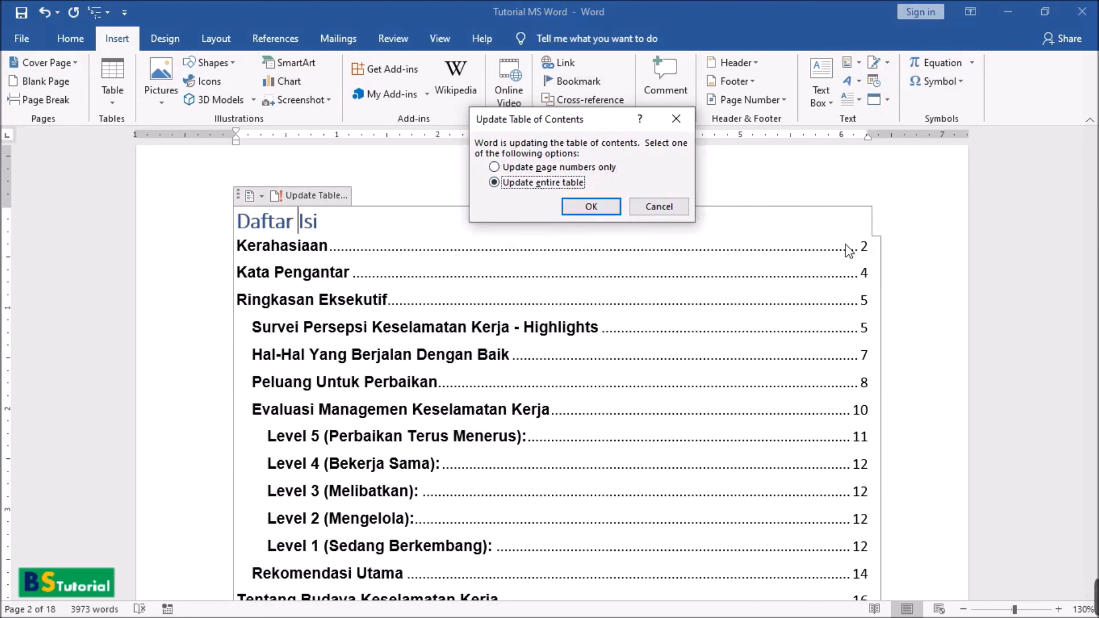
left_click(595, 207)
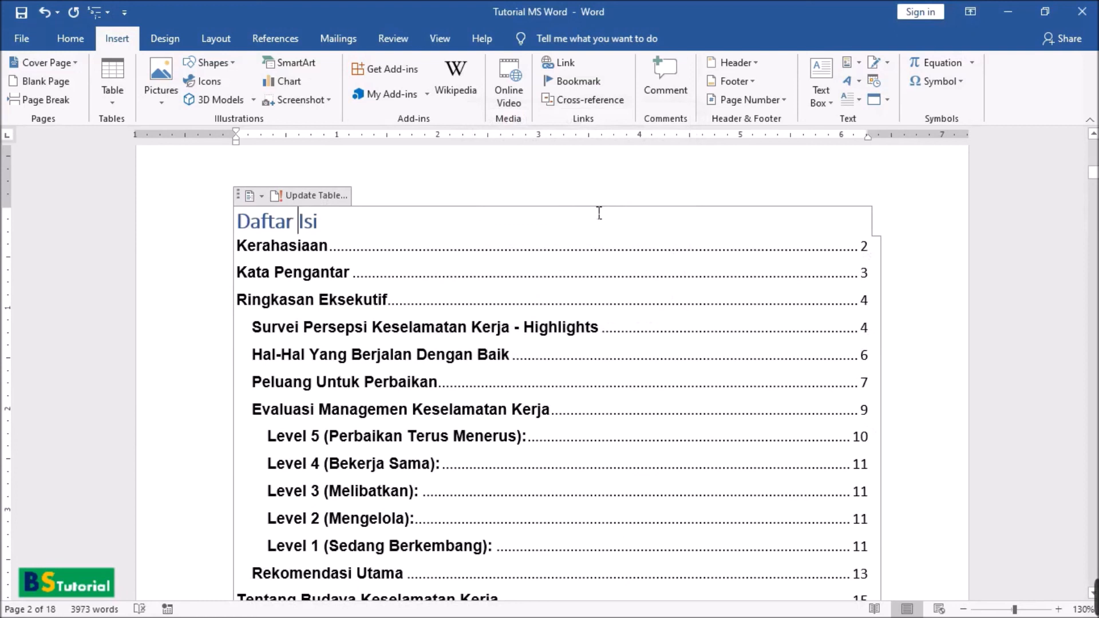